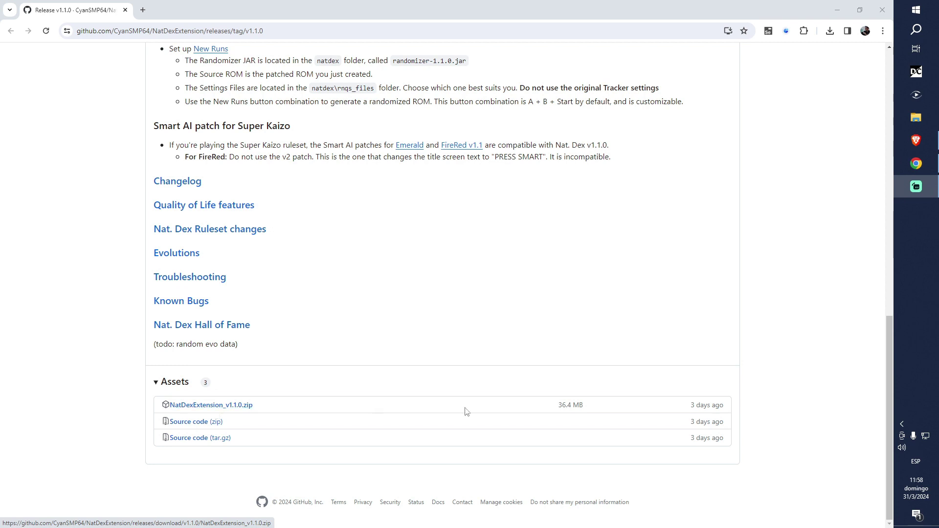
- Download NatDexExtension_v1.1.0.zip from the release assets and show the downloaded archive in its folder
click(219, 412)
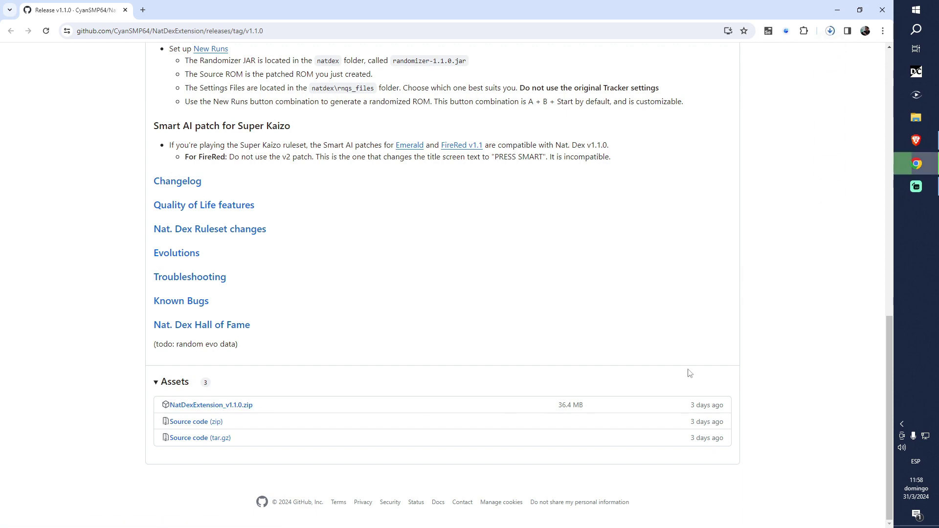
scroll(544, 262, up, 9)
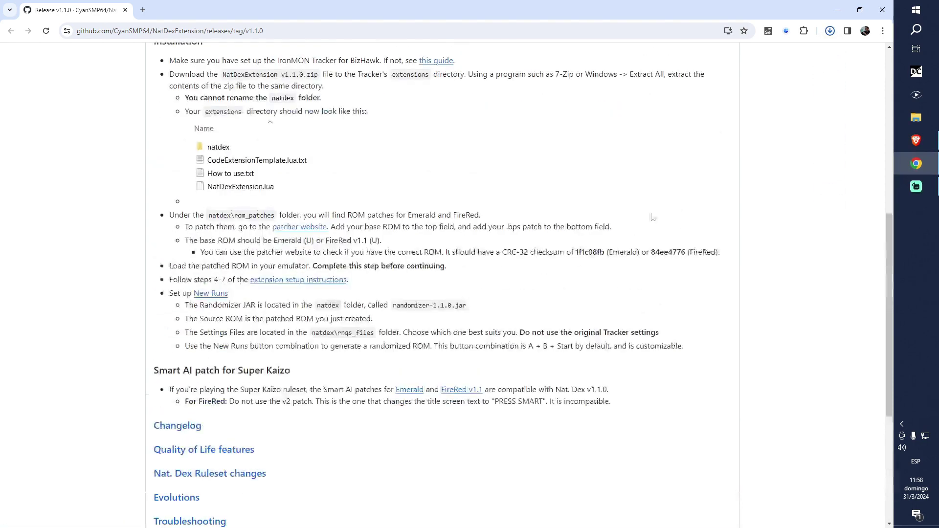
click(829, 30)
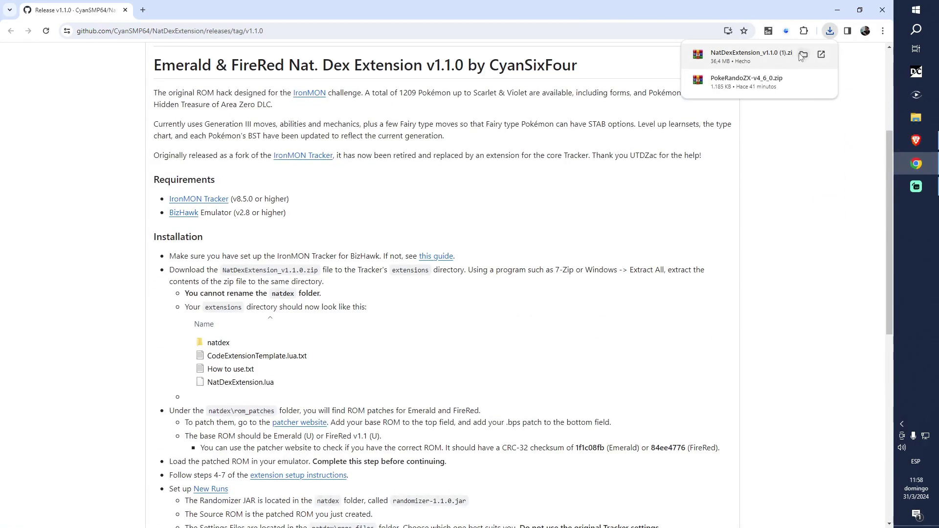
click(804, 55)
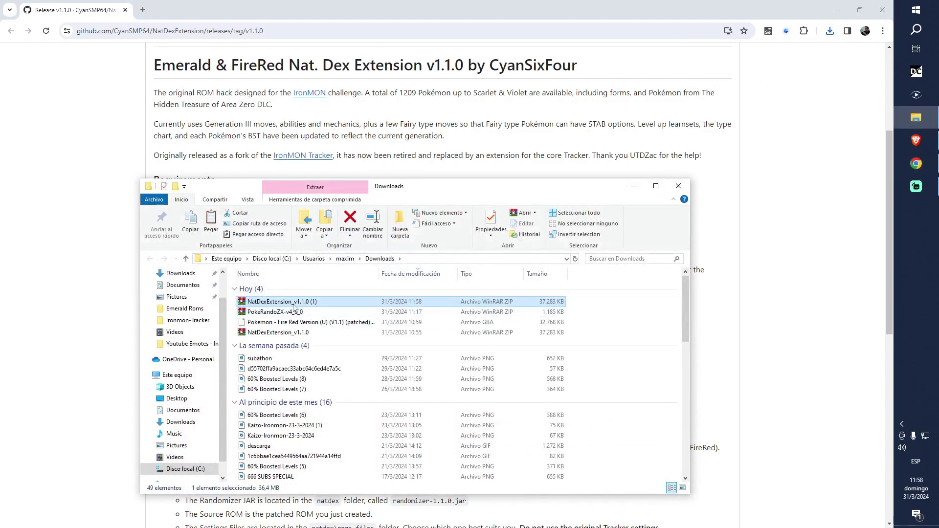
- Extract the downloaded NatDexExtension archive into BizHawk-2.9-win-x64\Lua\Ironmon-Tracker\extensions on the desktop
right_click(292, 303)
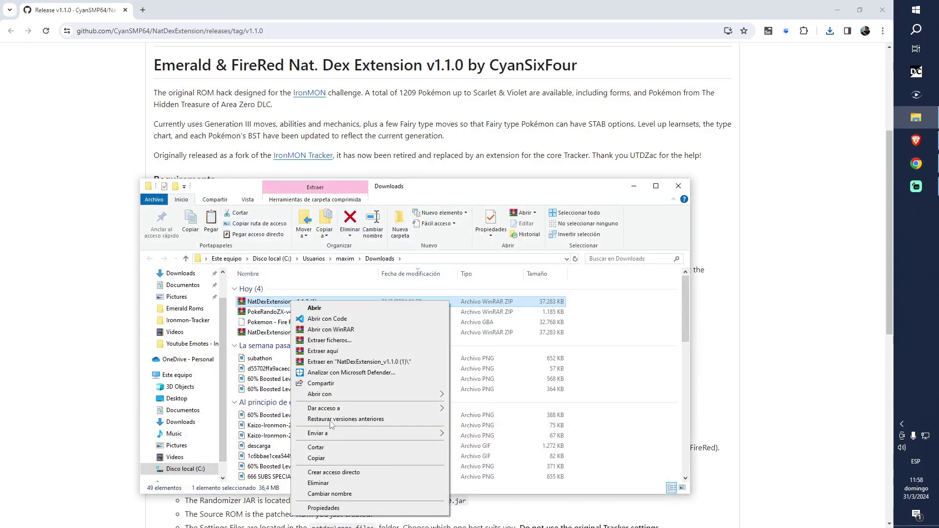
click(333, 341)
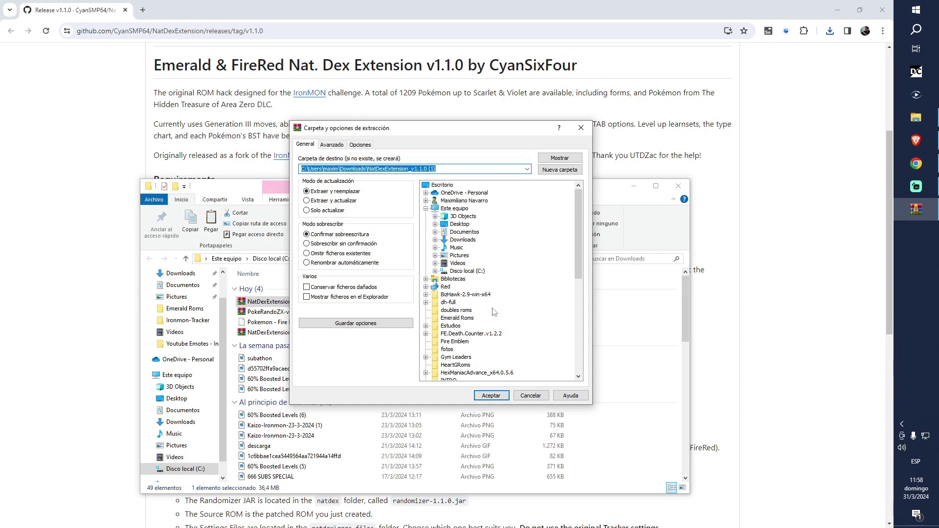
scroll(493, 311, down, 2)
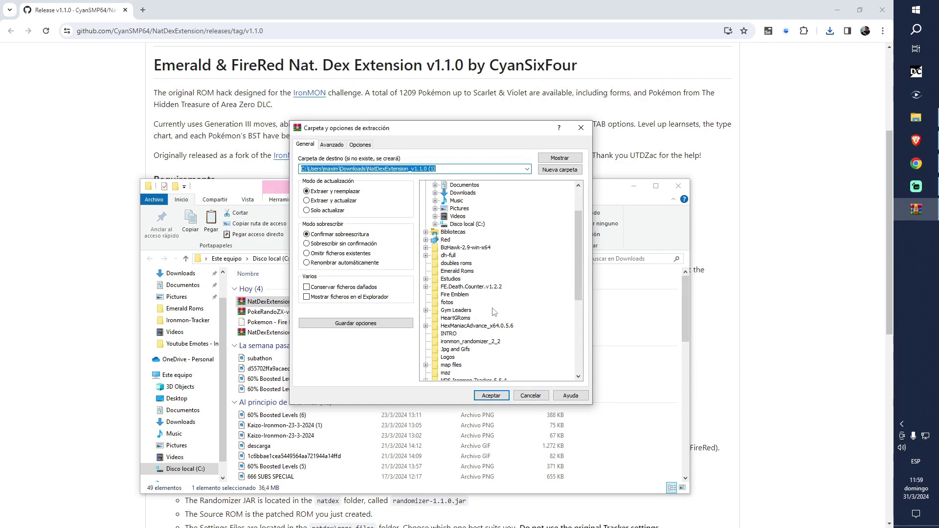
scroll(493, 312, down, 1)
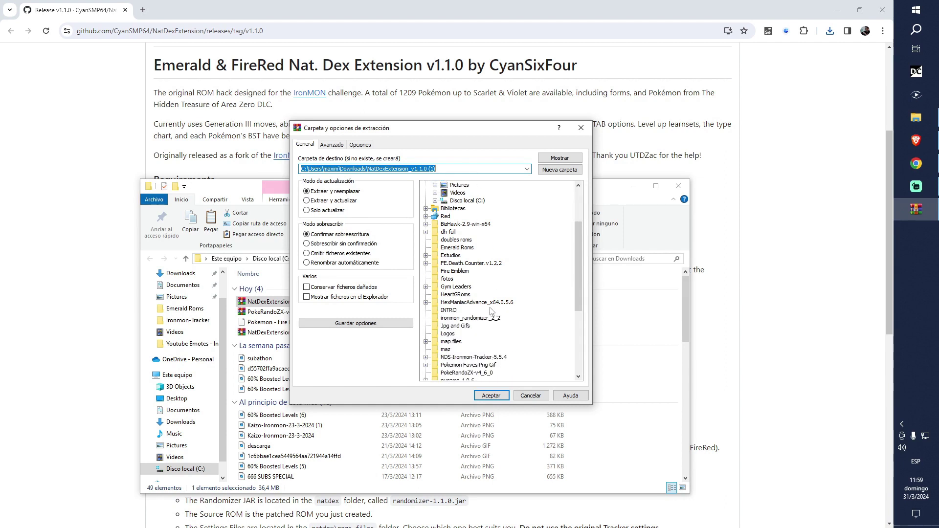
double_click(457, 224)
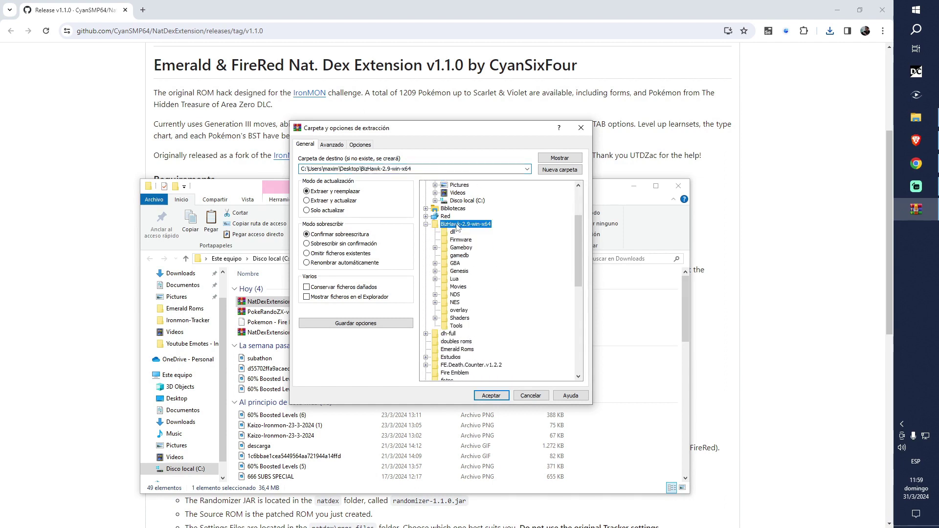
double_click(455, 279)
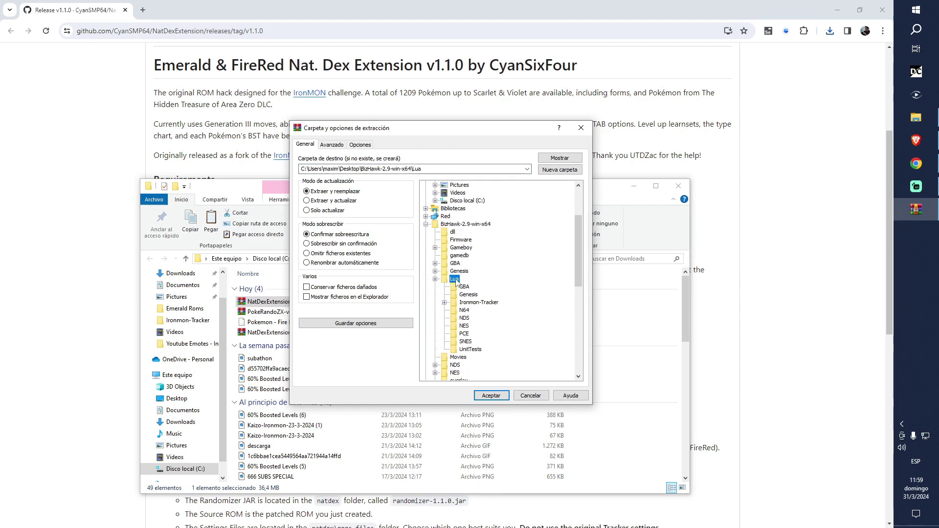
double_click(471, 303)
click(479, 320)
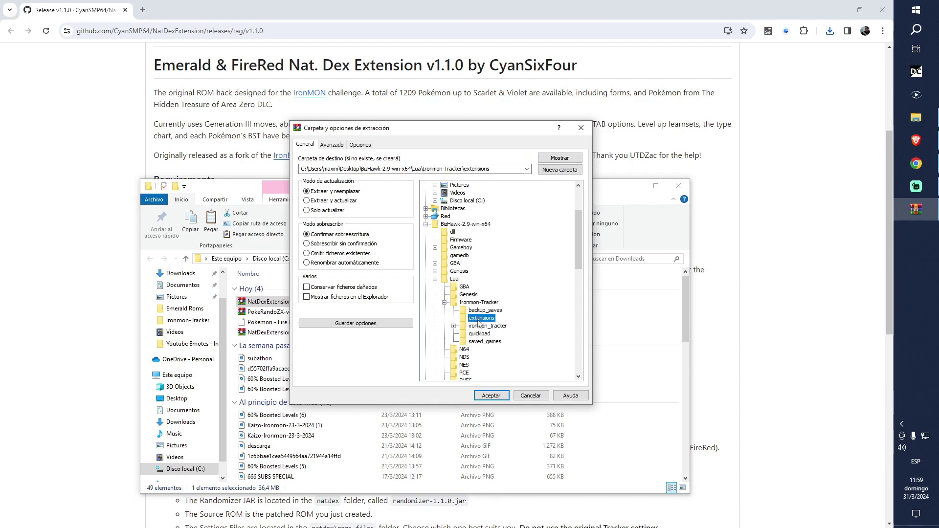
click(491, 395)
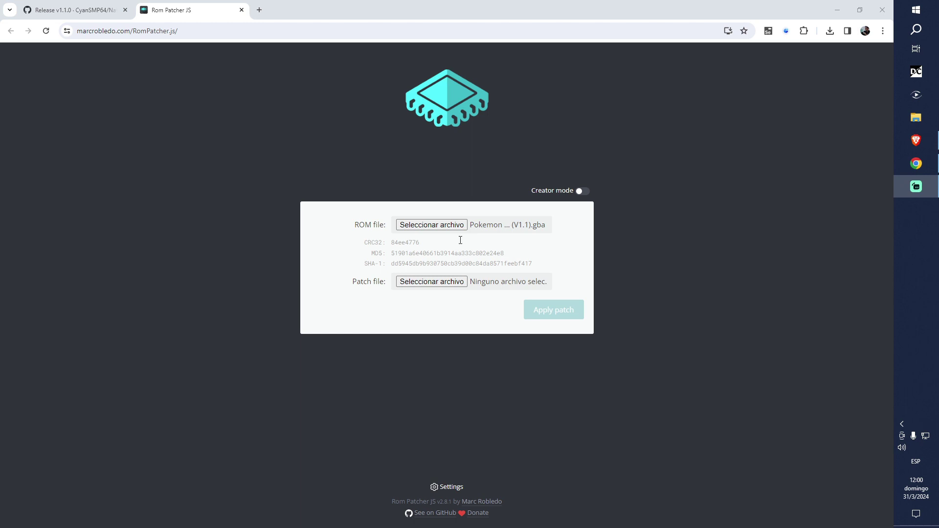
- Choose Pokemon - Fire Red Version (U) (V1.1).gba from the roms folder as the ROM file to patch
click(432, 224)
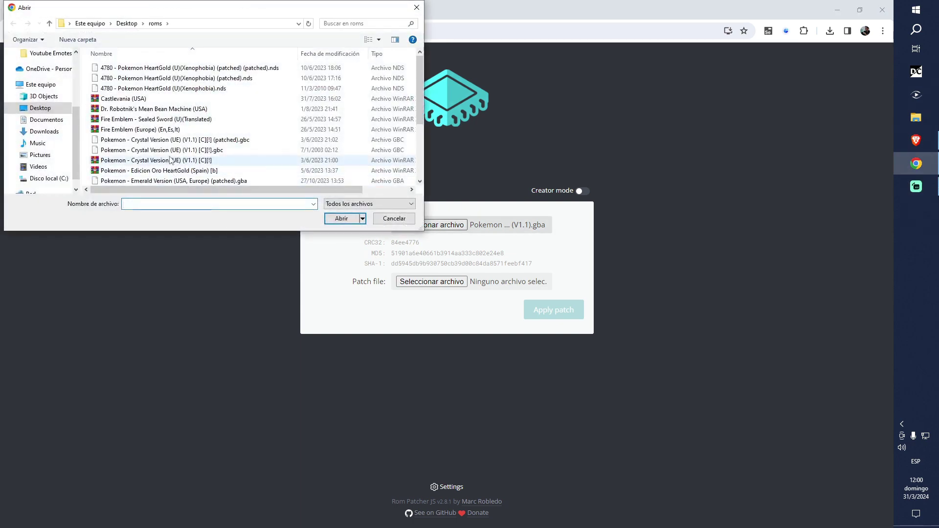
scroll(172, 155, down, 1)
scroll(178, 139, down, 2)
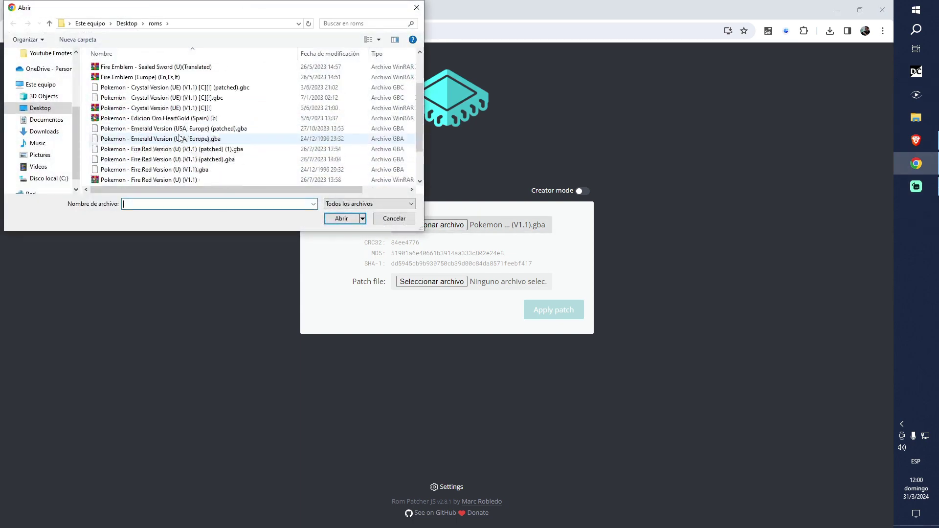
click(156, 169)
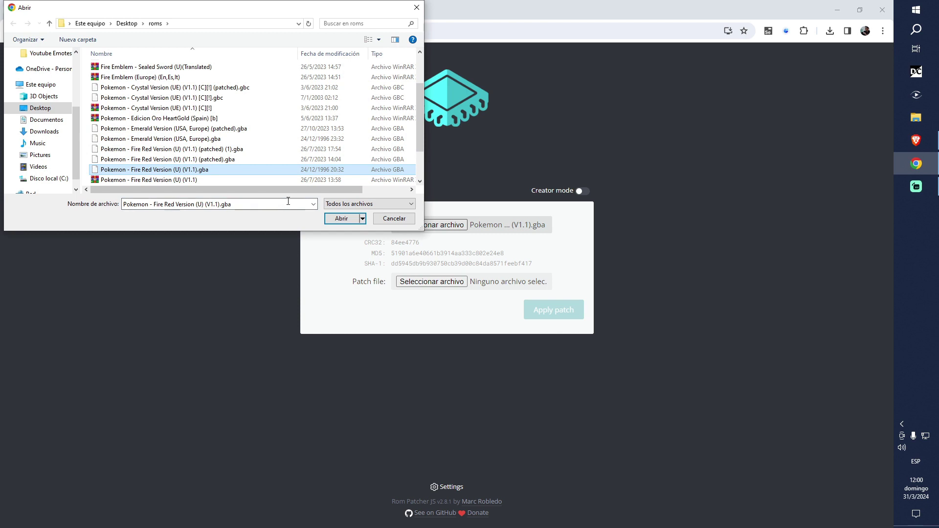
click(337, 219)
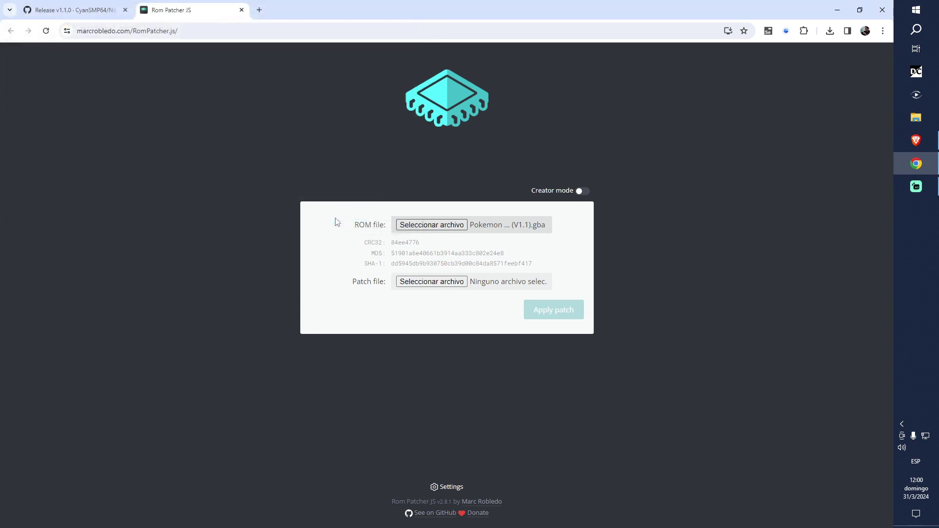
- Select pokefirered_natdex_1.1.0.bps from Ironmon-Tracker\extensions\natdex\rom_patches as the patch file and apply it to the ROM
click(430, 282)
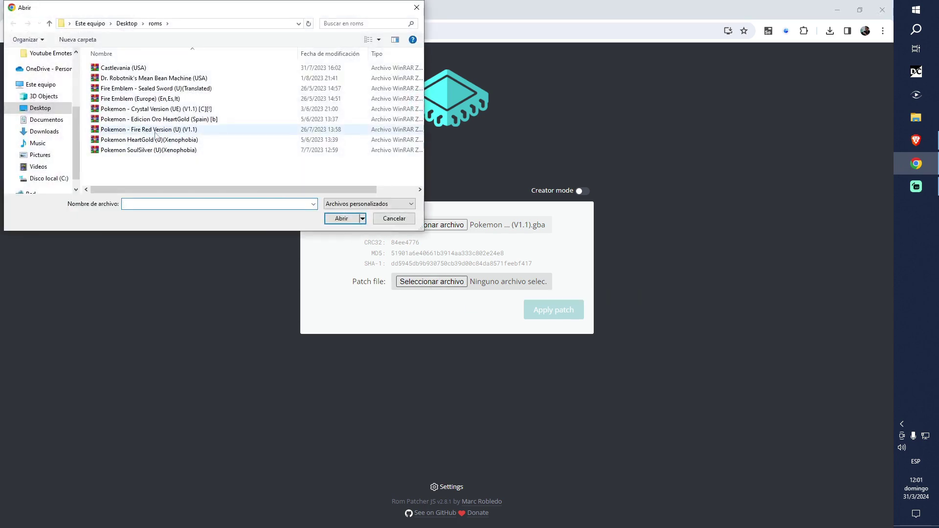
scroll(44, 116, up, 1)
scroll(45, 116, up, 3)
click(44, 121)
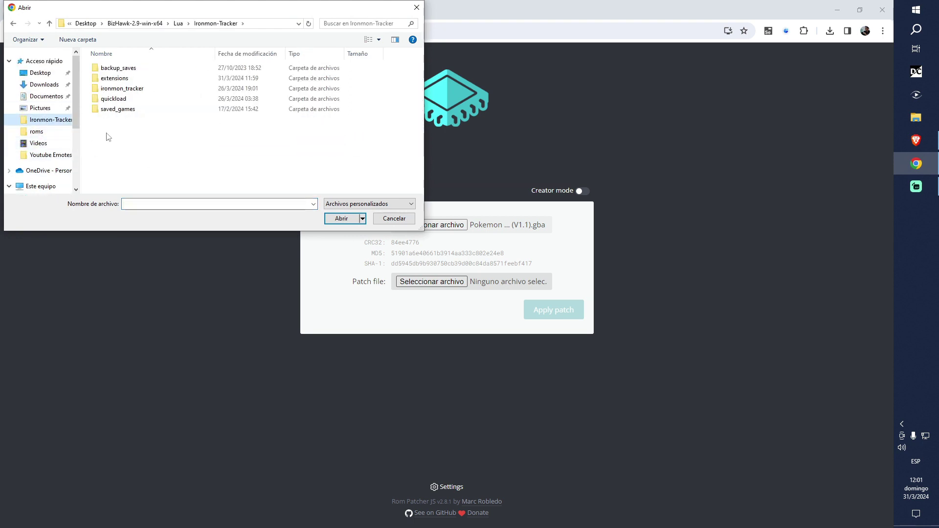
double_click(115, 79)
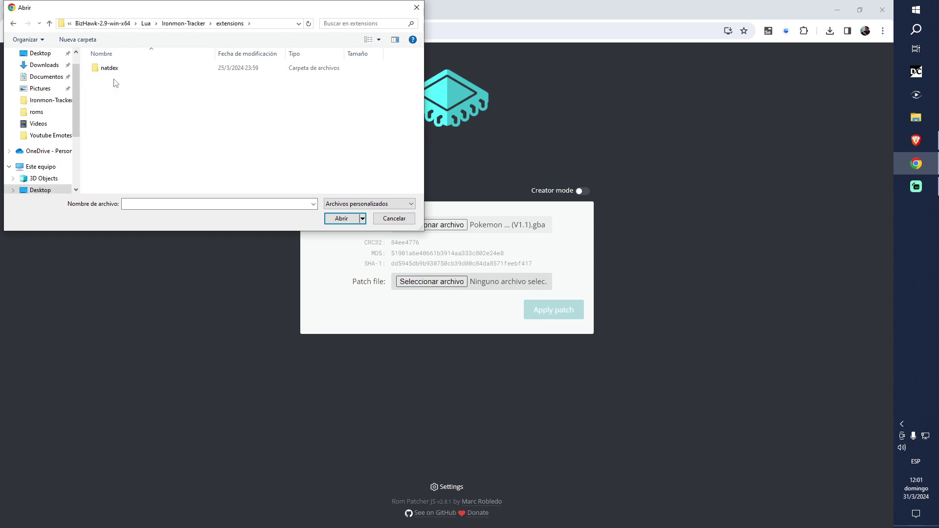
double_click(112, 72)
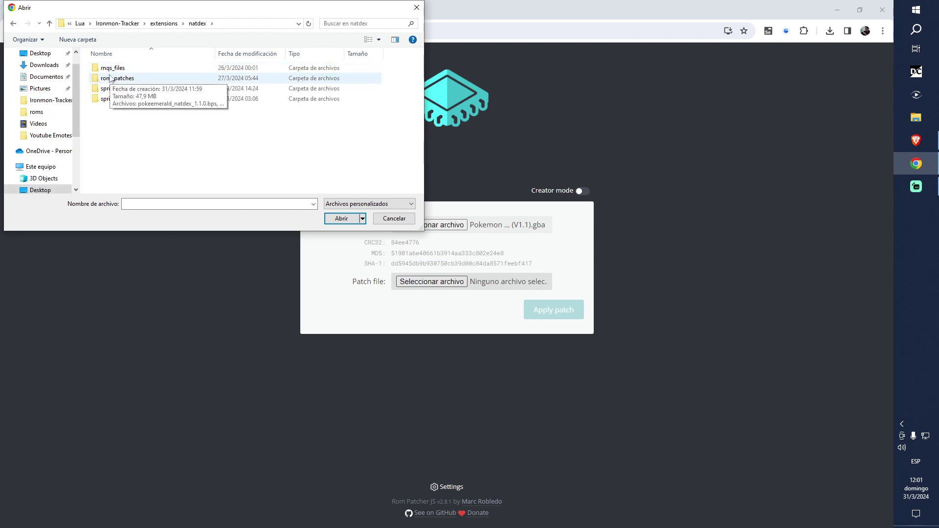
double_click(111, 79)
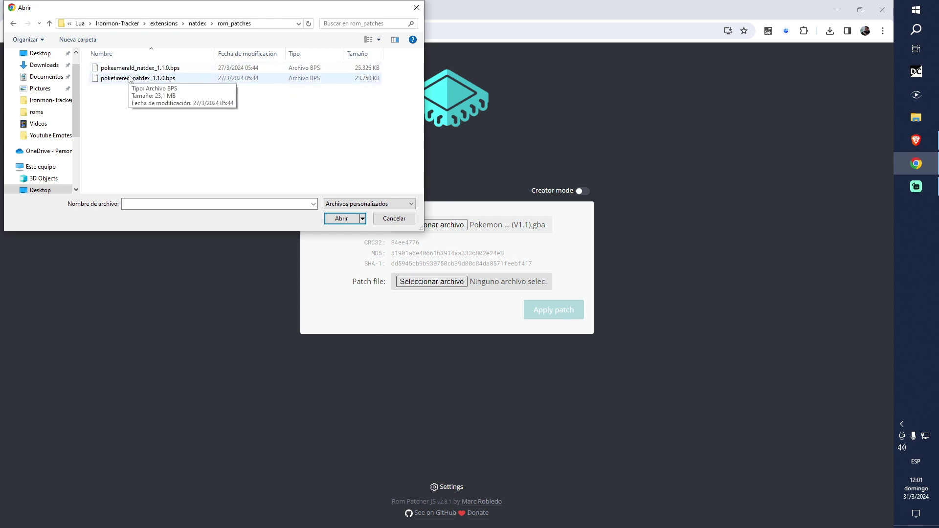
click(130, 79)
click(341, 218)
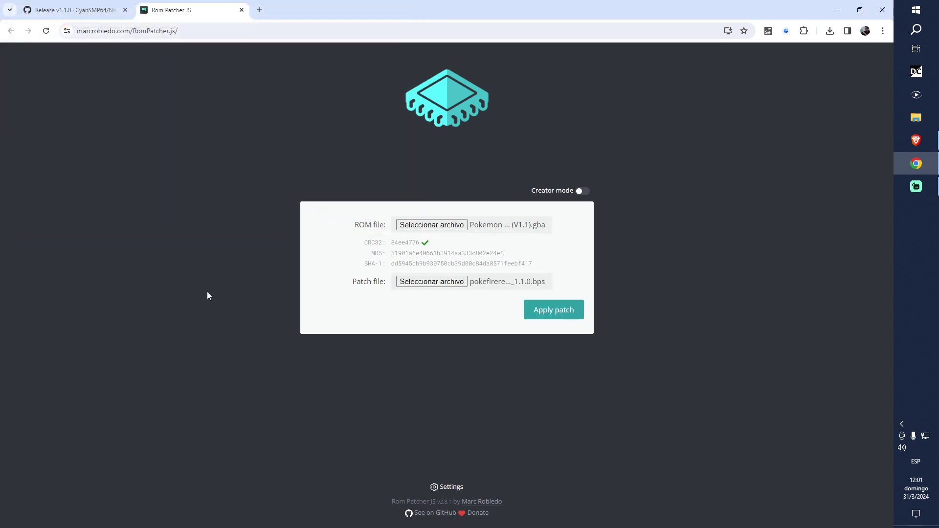
click(547, 319)
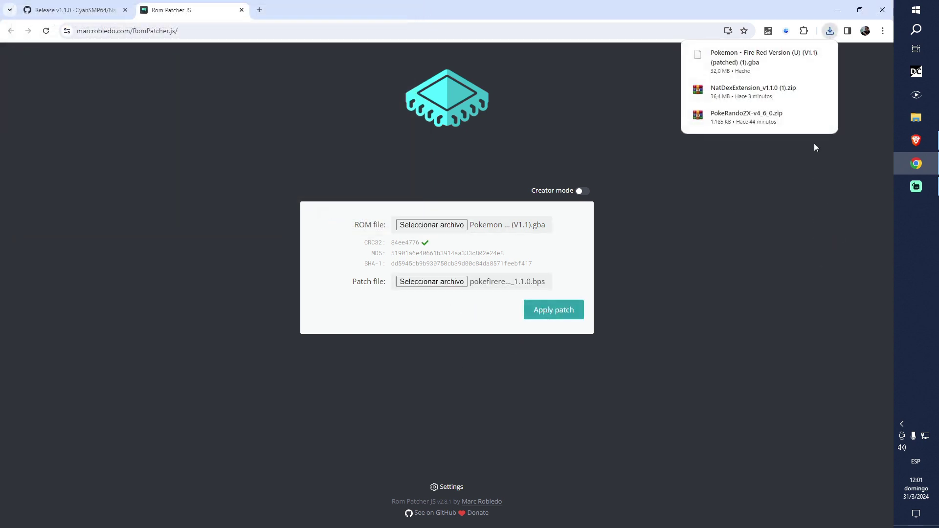
mouse_move(745, 69)
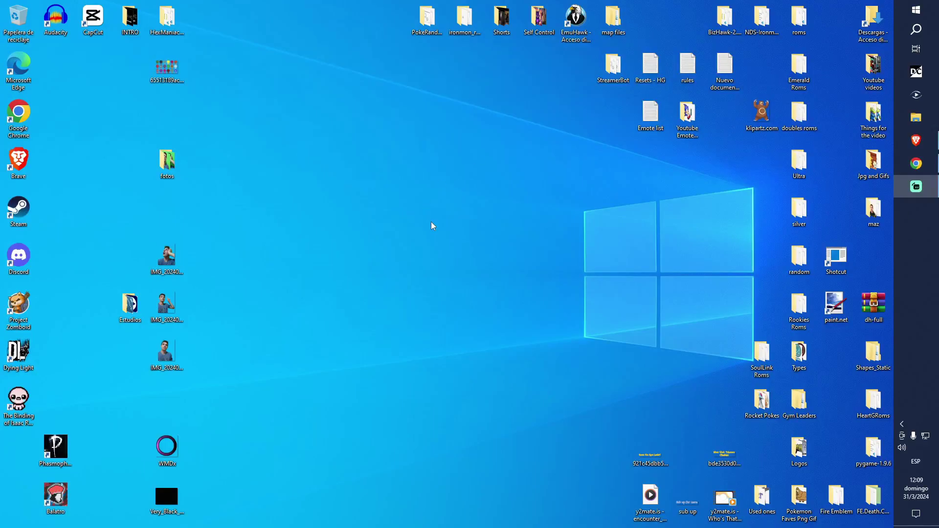
- Launch EmuHawk and open the ROM Pokemon - Fire Red Version (U) (V1.1) (patched) (1).gba from Downloads
click(571, 36)
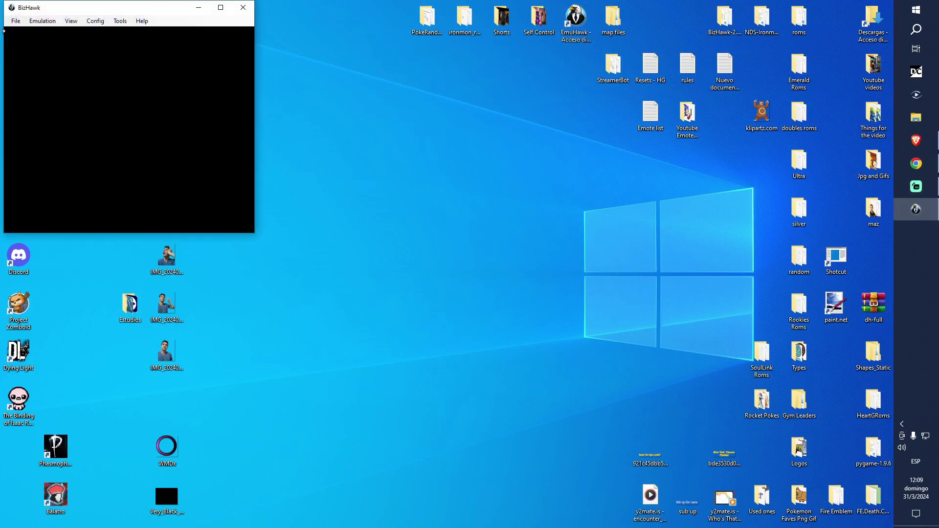
click(16, 21)
click(20, 30)
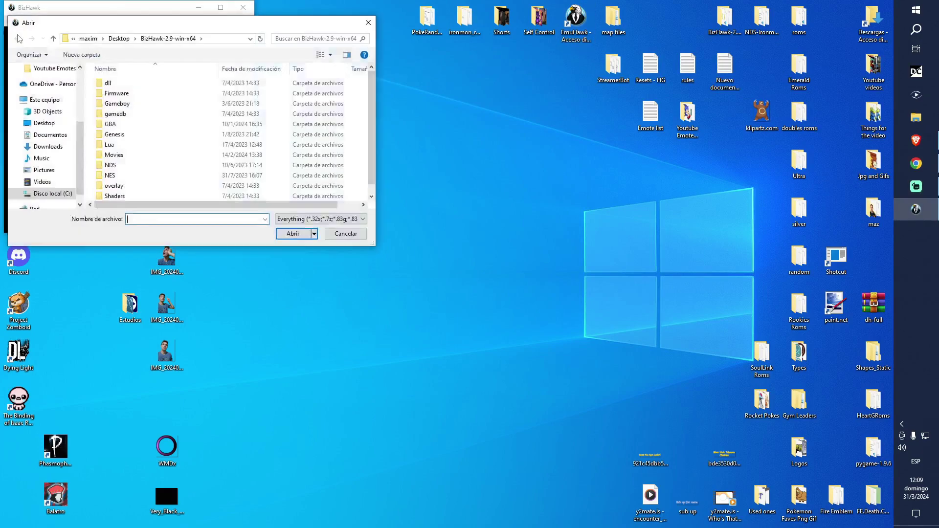
click(48, 147)
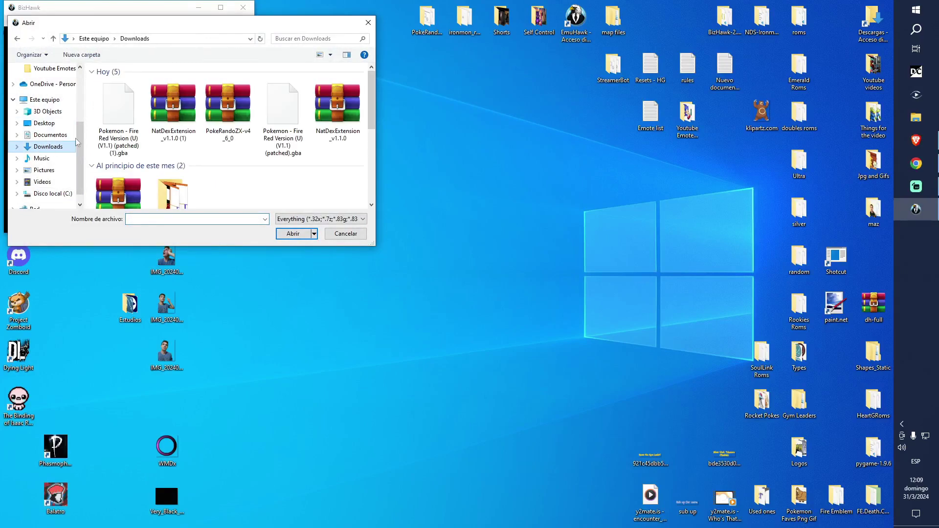
click(123, 115)
click(293, 233)
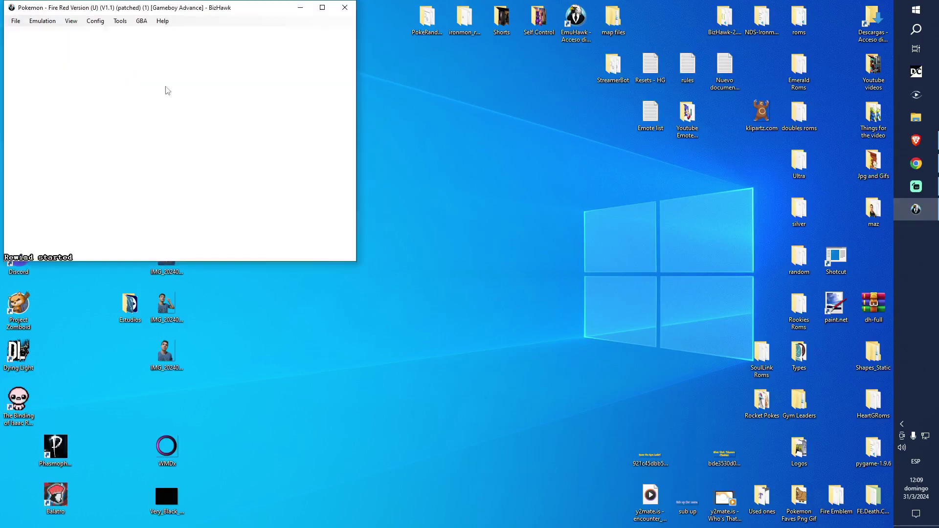
- Open the Lua Console and load the Ironmon-Tracker script from the Ironmon-Tracker folder
click(120, 21)
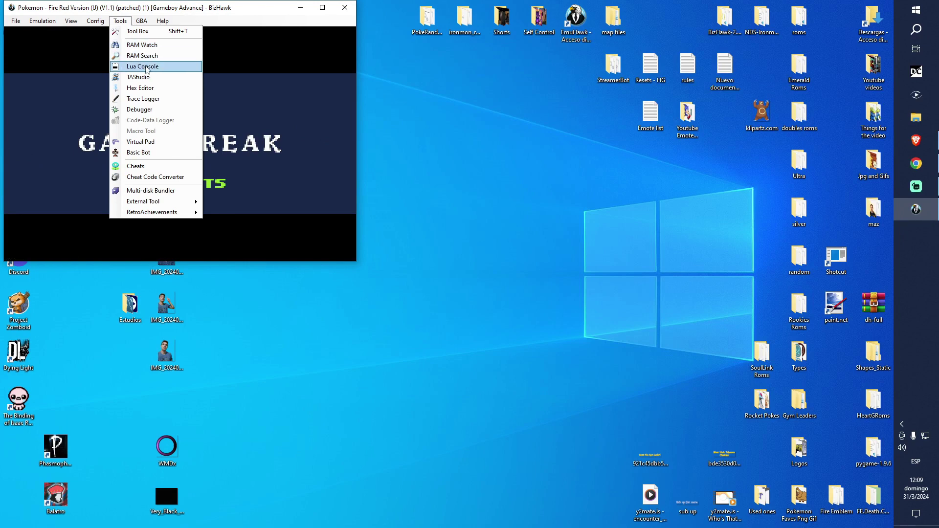
click(146, 67)
click(83, 67)
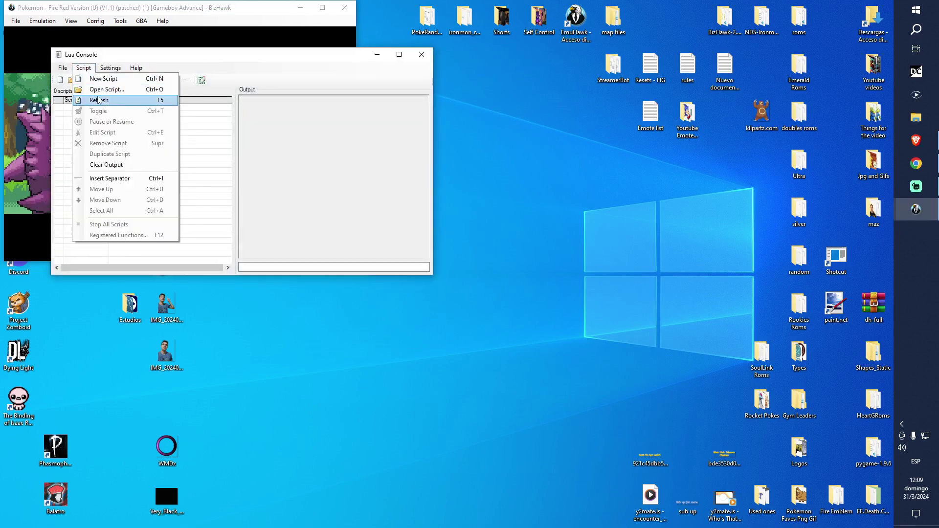
click(100, 89)
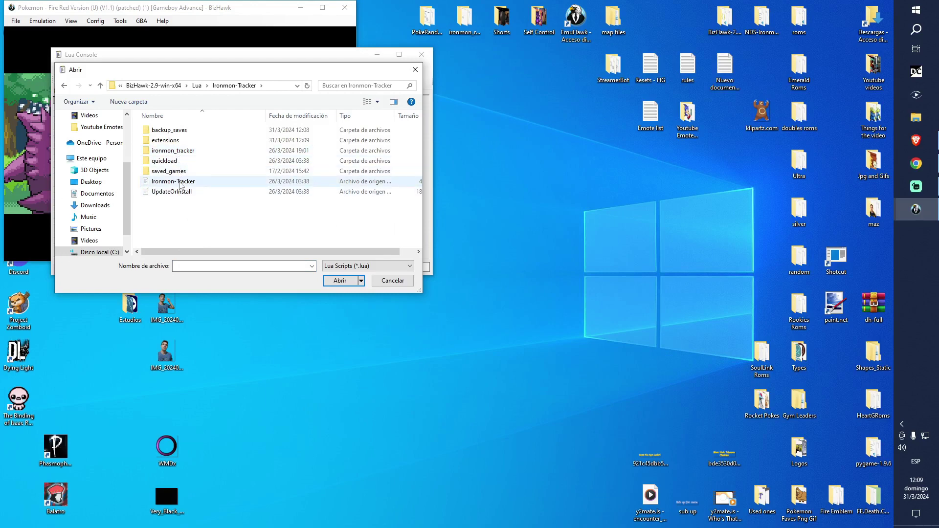
double_click(180, 184)
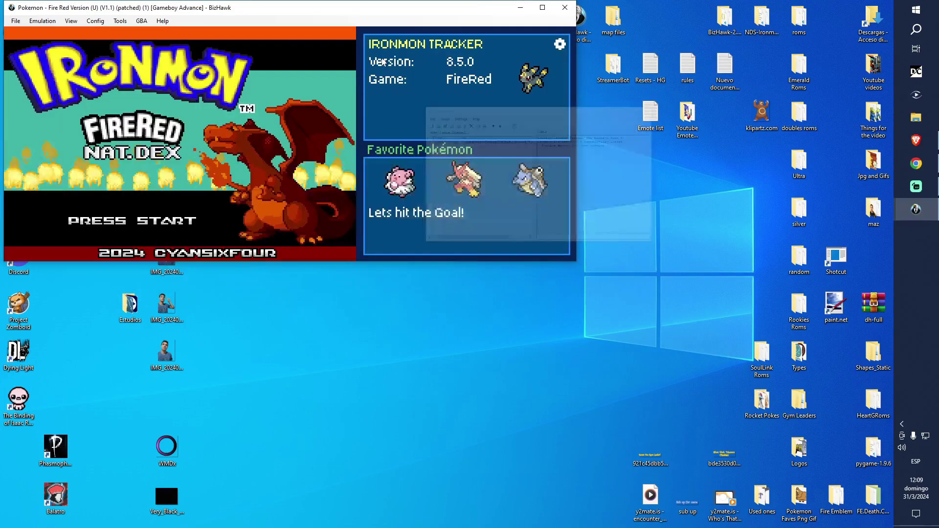
- Install the Nat. Dex extension in the tracker's custom extensions, enable it, and return to the tracker settings
click(561, 48)
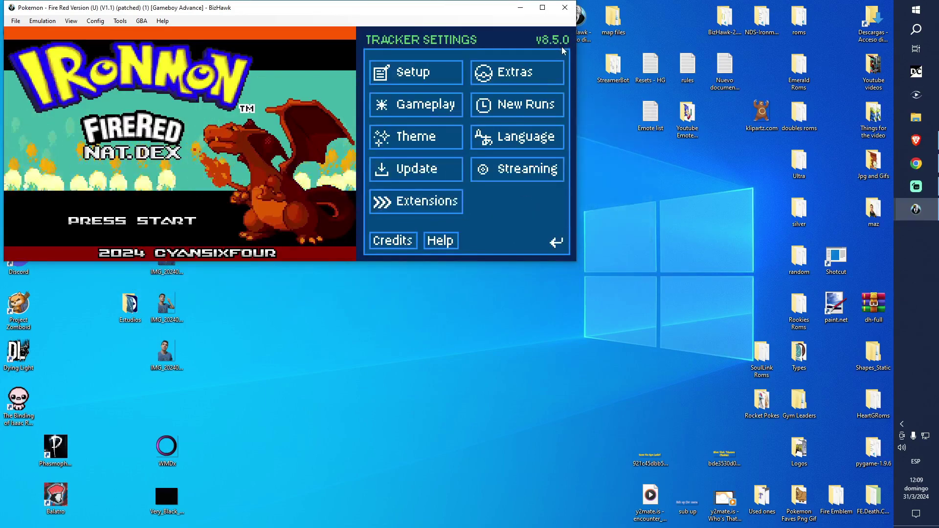
click(417, 202)
click(409, 243)
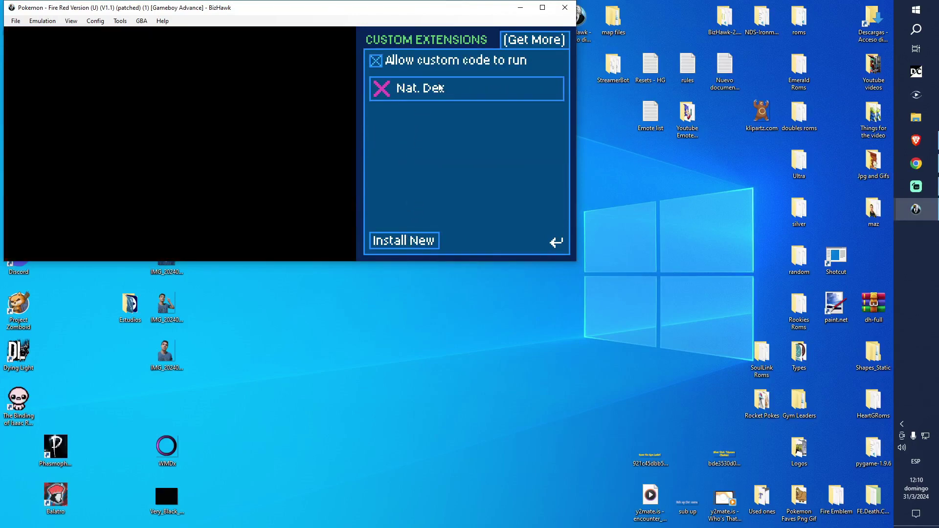
click(422, 91)
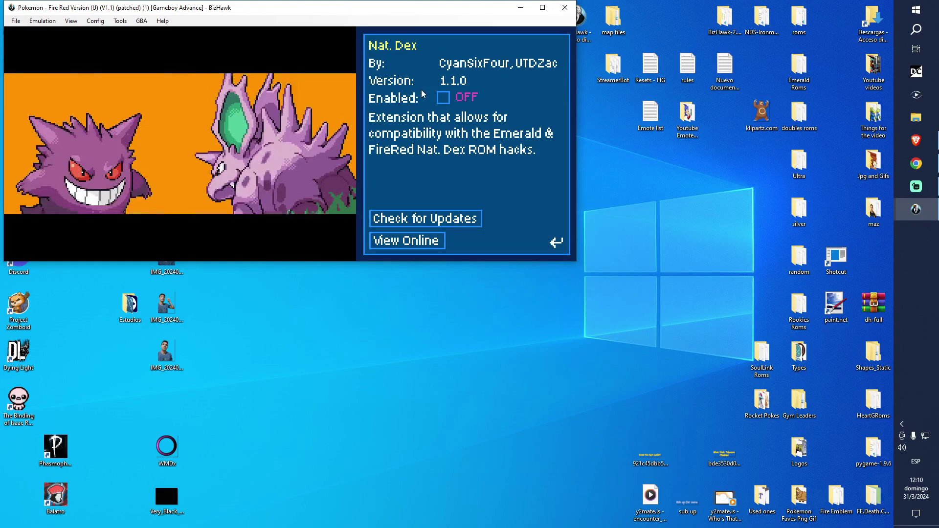
click(443, 98)
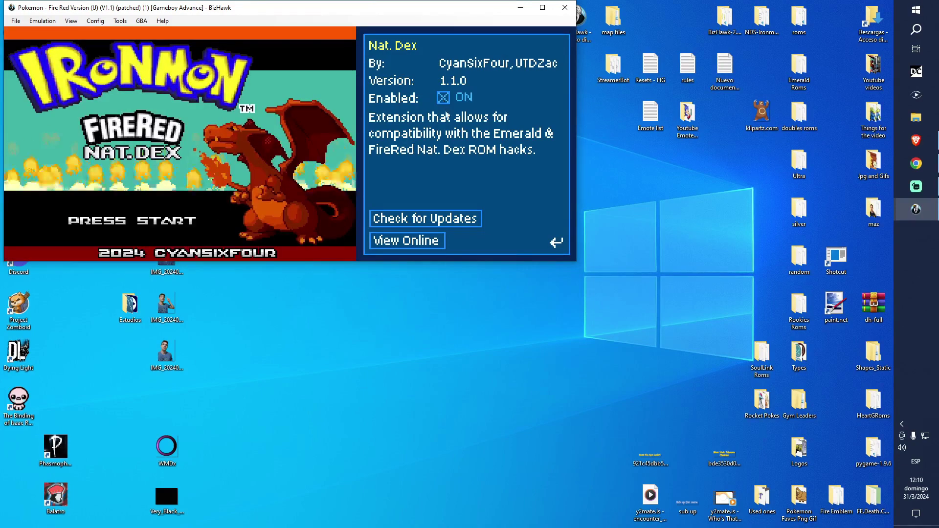
click(557, 242)
click(556, 242)
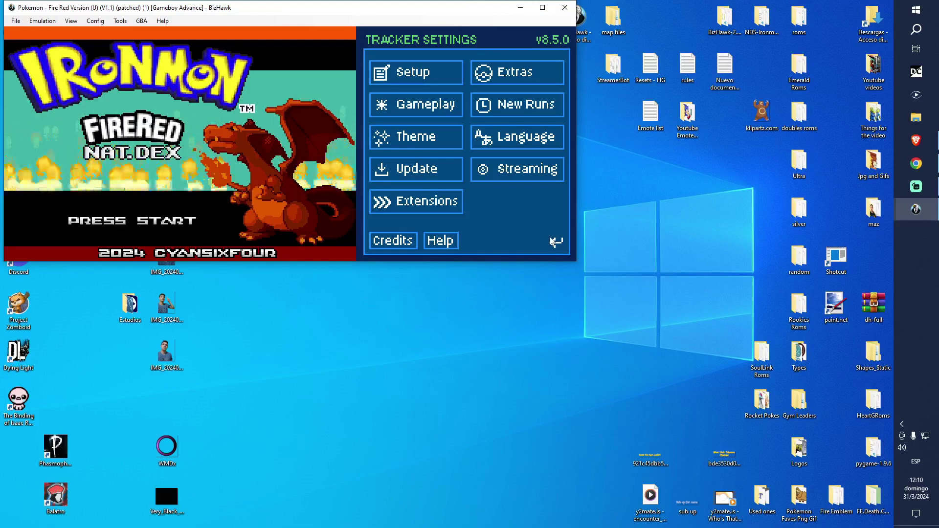
click(517, 105)
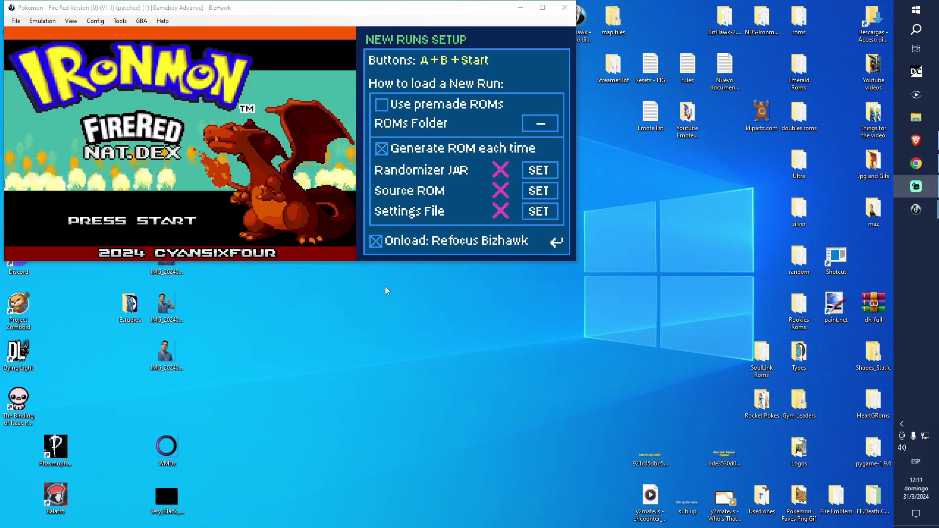
click(557, 242)
click(556, 242)
click(556, 49)
- In the New Runs setup, set randomizer-1.1.0.jar from Ironmon-Tracker\extensions\natdex as the Randomizer JAR
click(533, 107)
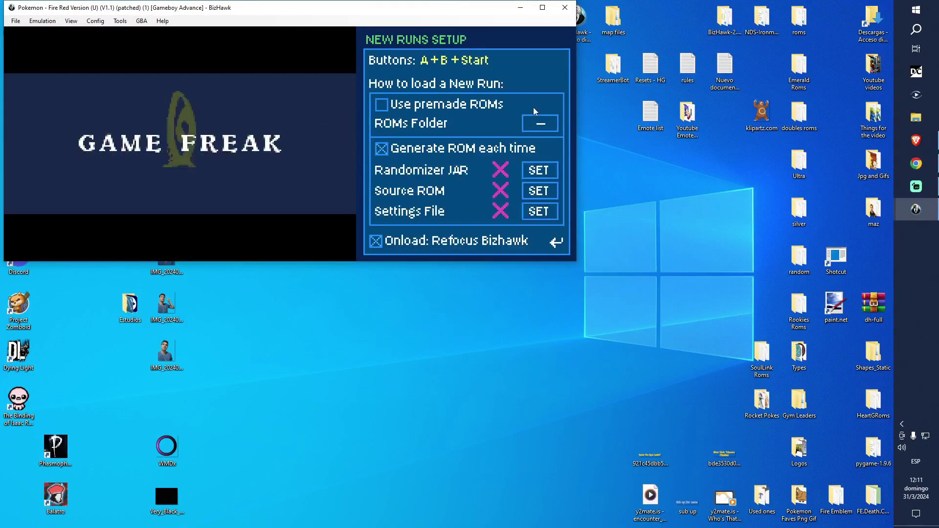
click(530, 174)
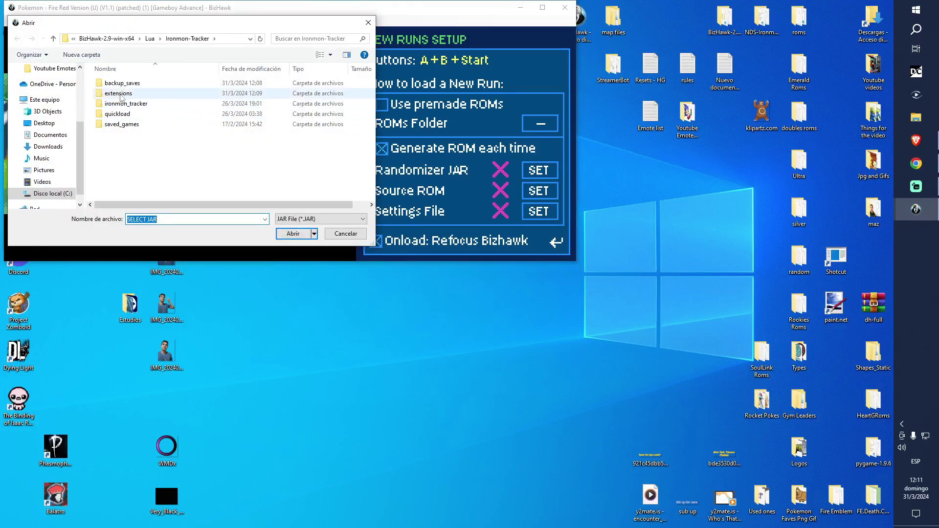
double_click(120, 94)
double_click(117, 85)
click(126, 126)
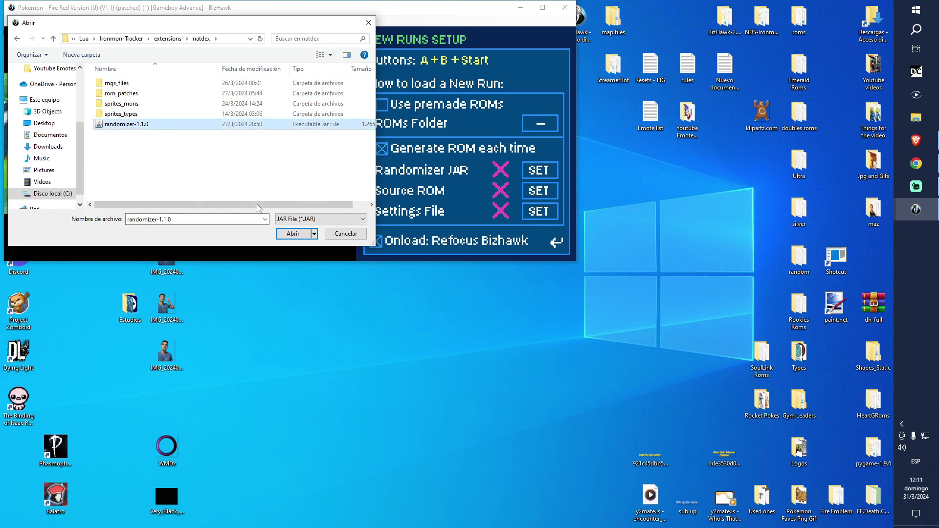
click(293, 234)
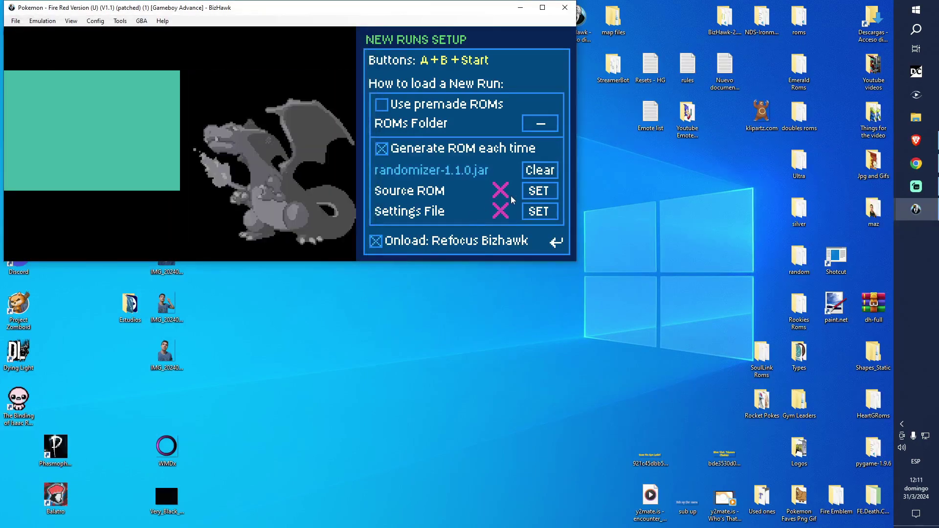
- Set Pokemon - Fire Red Version (U) (V1.1) (patched) (1).gba from Downloads as the Source ROM for new runs
click(534, 196)
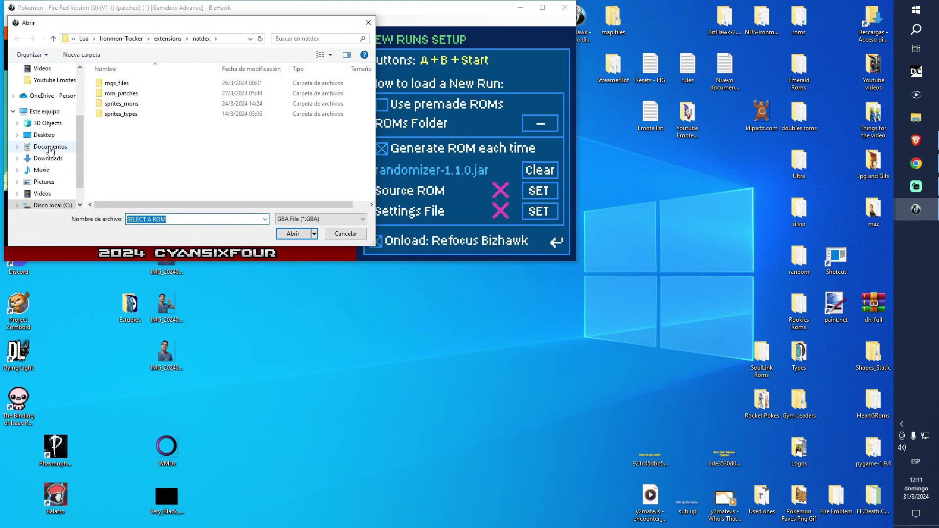
click(48, 158)
click(119, 107)
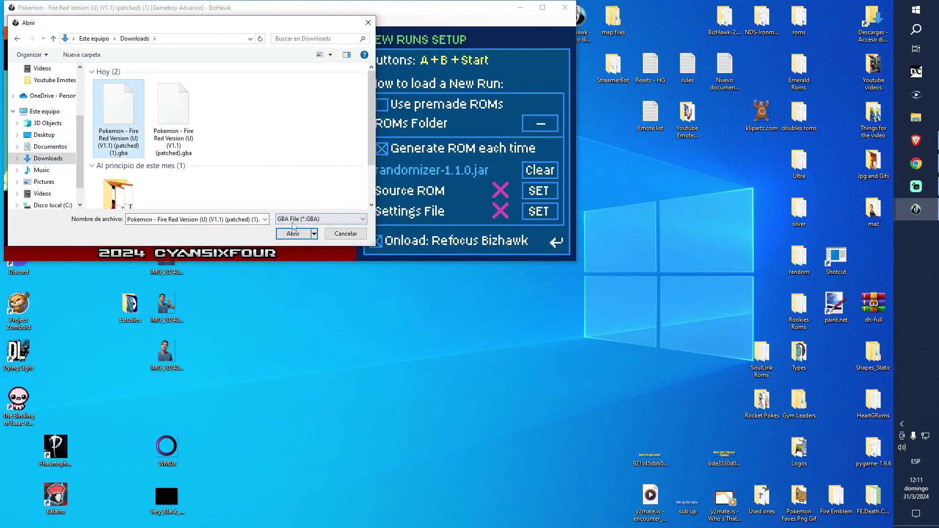
click(295, 233)
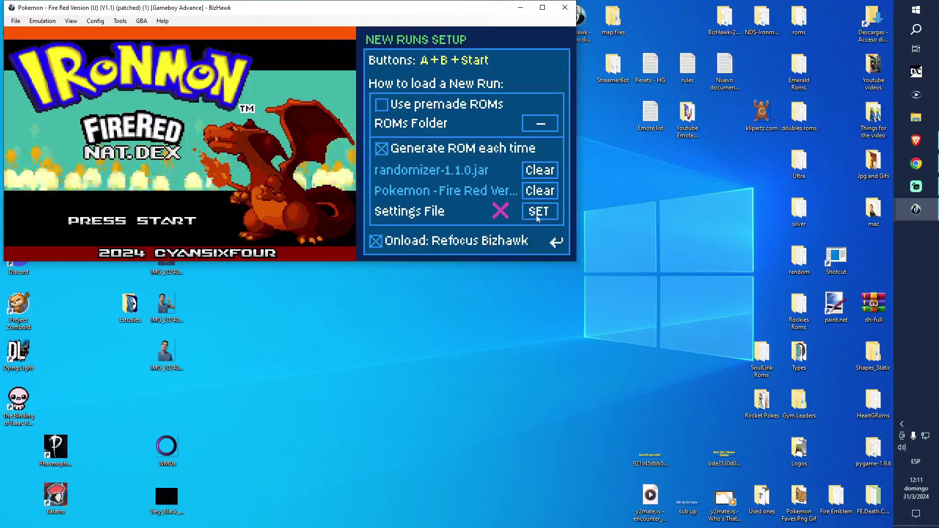
- Set FRLG NatDex Kaizo.rnqs from the natdex rnqs_files folder as the Settings File and return to the tracker's main screen
click(537, 215)
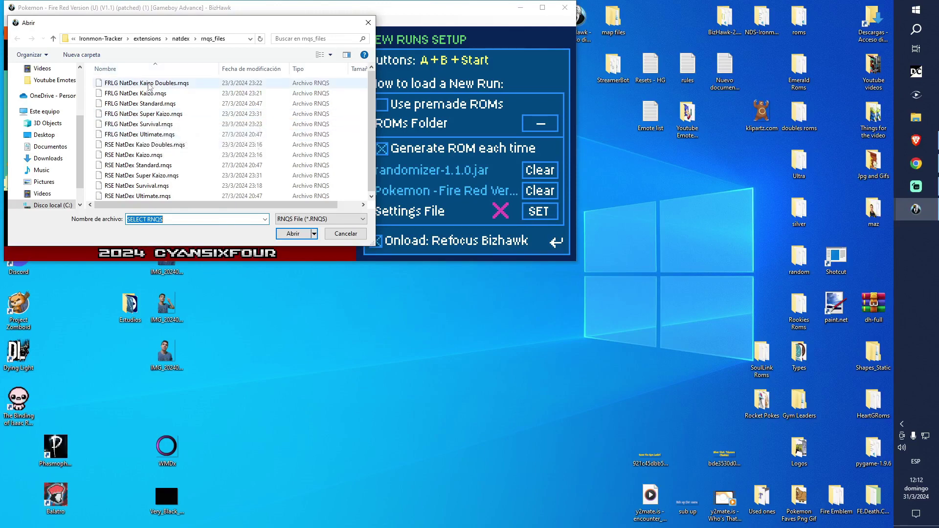
click(149, 92)
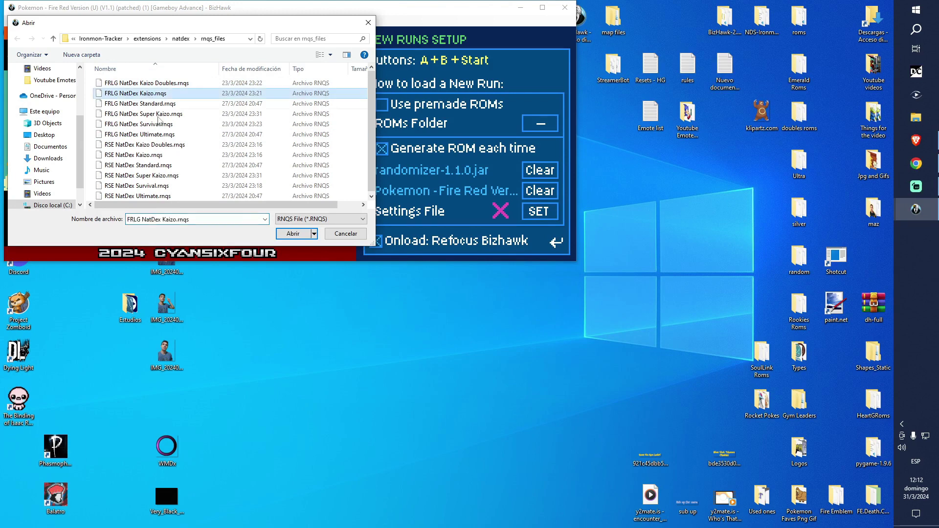
click(293, 234)
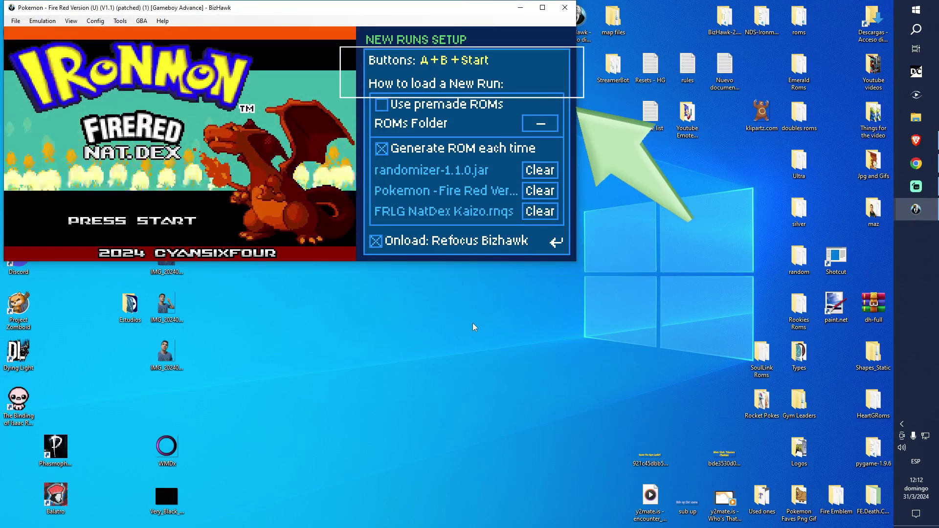
click(555, 242)
click(555, 246)
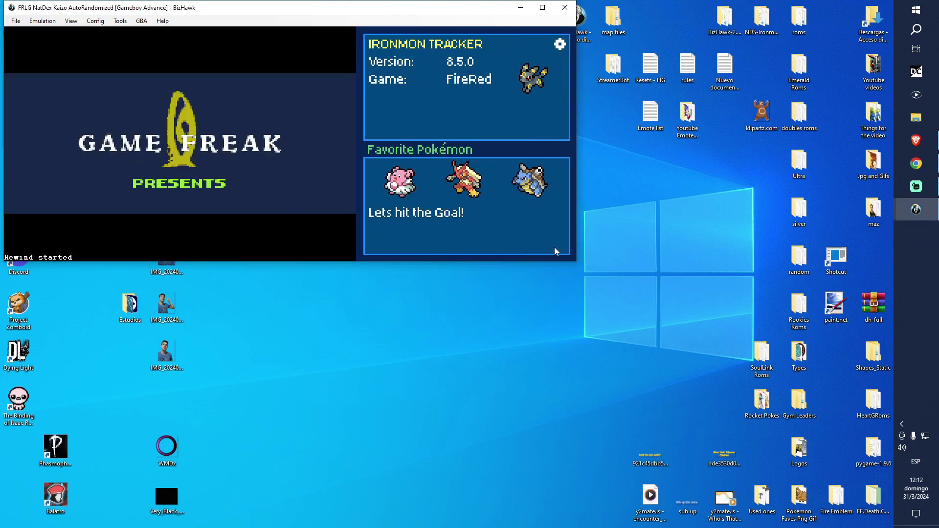
- Start a new game from the title screen and choose the girl character in the professor's introduction
key(Return)
key(Return)
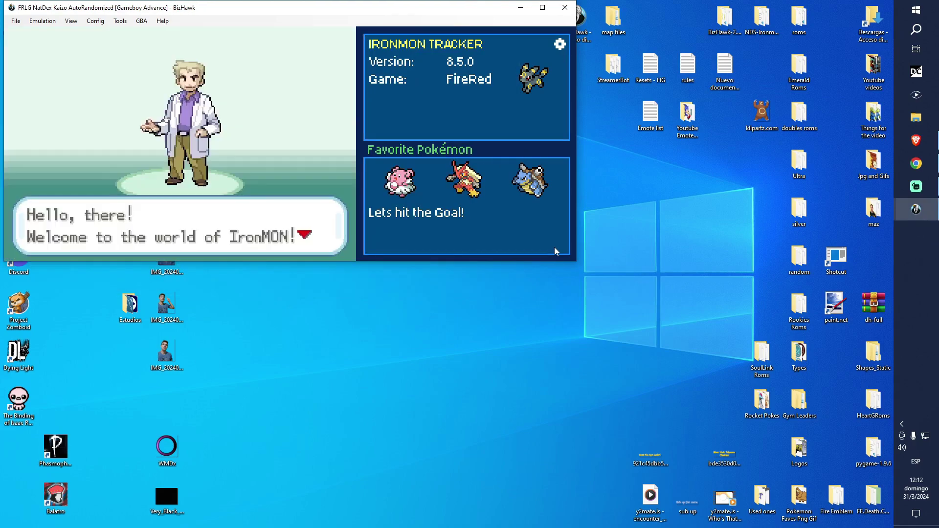
key(x)
key(x)
key(Down)
key(x)
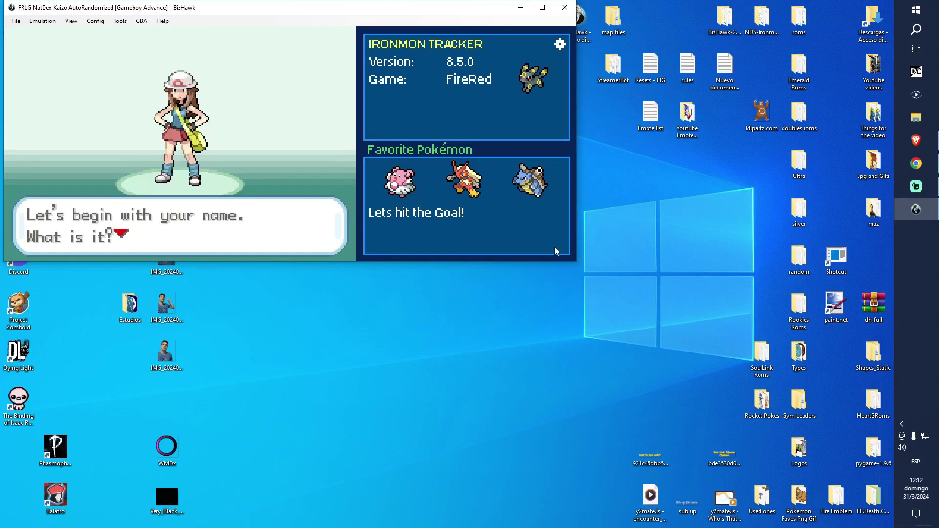
- Enter the player's and rival's names and complete the introduction up to the player's bedroom
key(x)
key(Down)
key(Down)
key(Down)
key(Up)
key(x)
key(Return)
key(x)
key(x)
key(x)
key(x)
key(x)
key(x)
key(x)
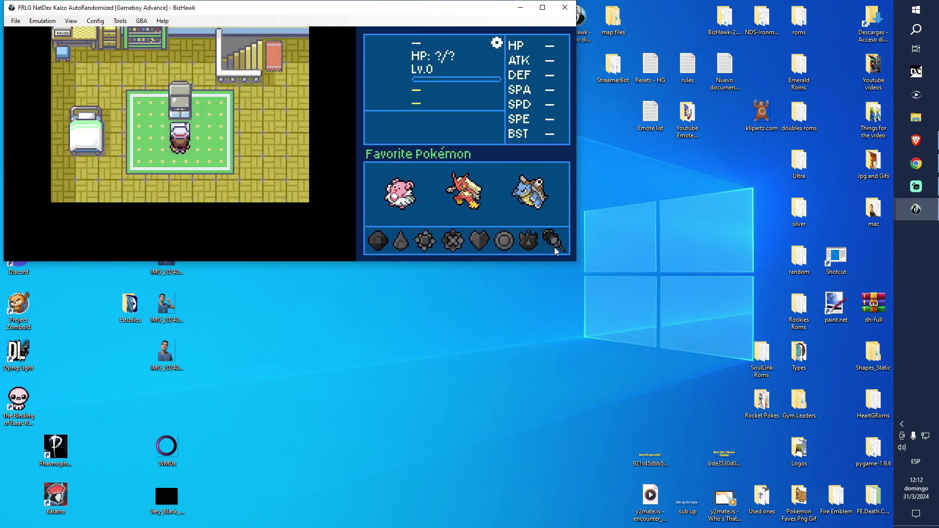
- Walk from the bedroom through the house to Prof. Oak's lab and up to the table of starter Poké Balls
key(Right)
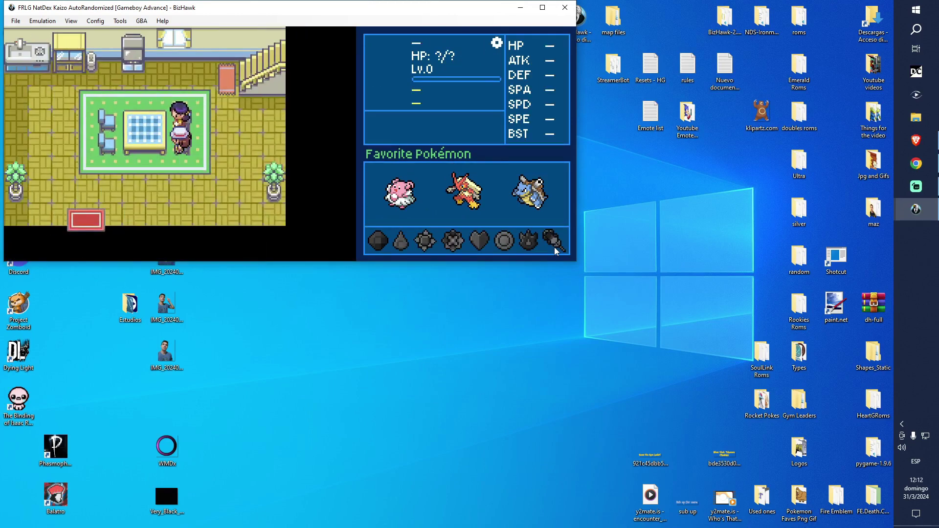
key(x)
key(x)
key(x)
key(x)
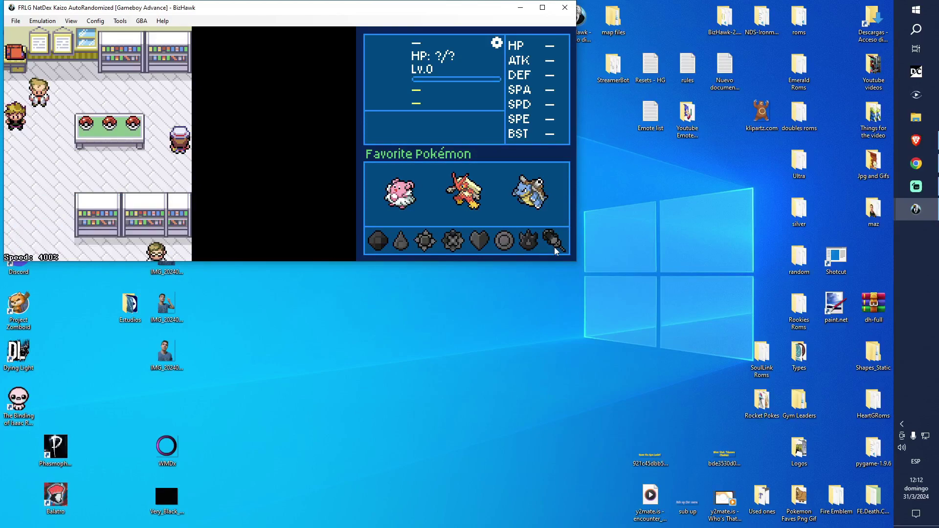
key(Left)
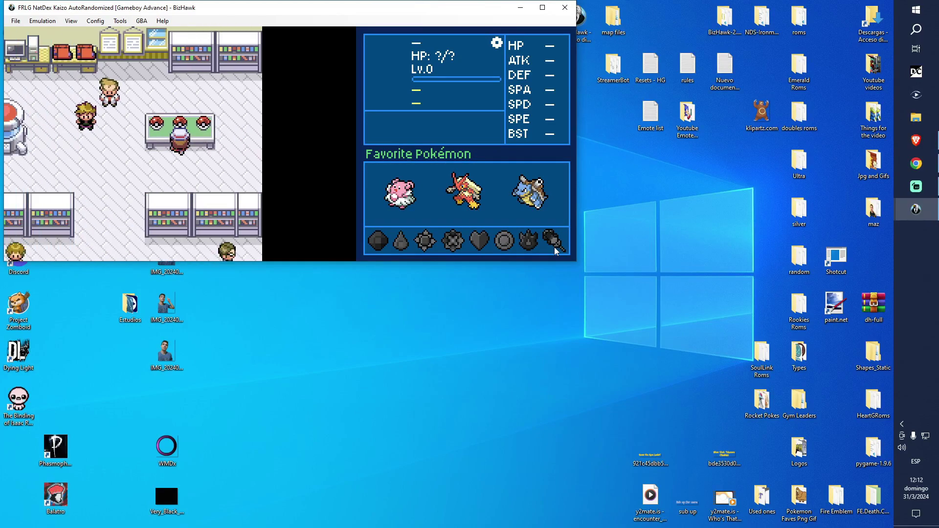
- Check the Poké Balls on the lab table and take Samurott as the starter
key(x)
key(z)
key(Right)
key(x)
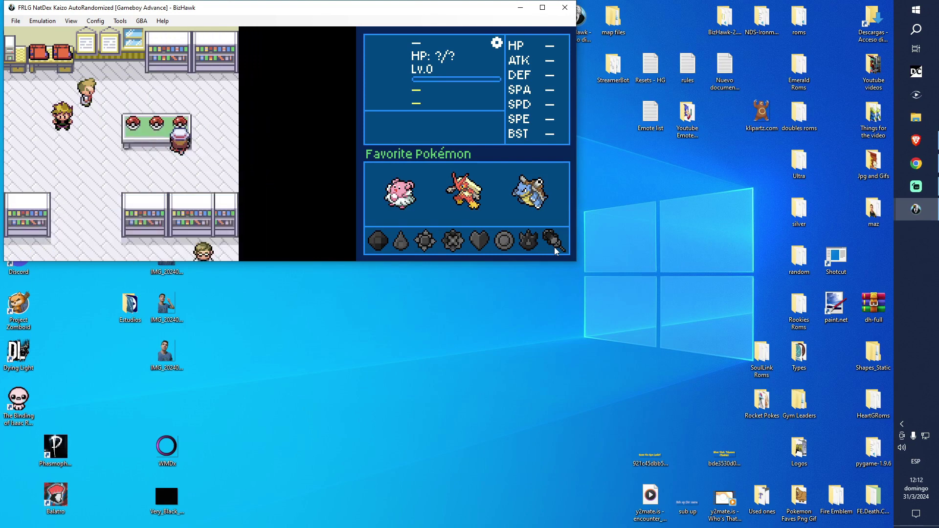
key(z)
key(x)
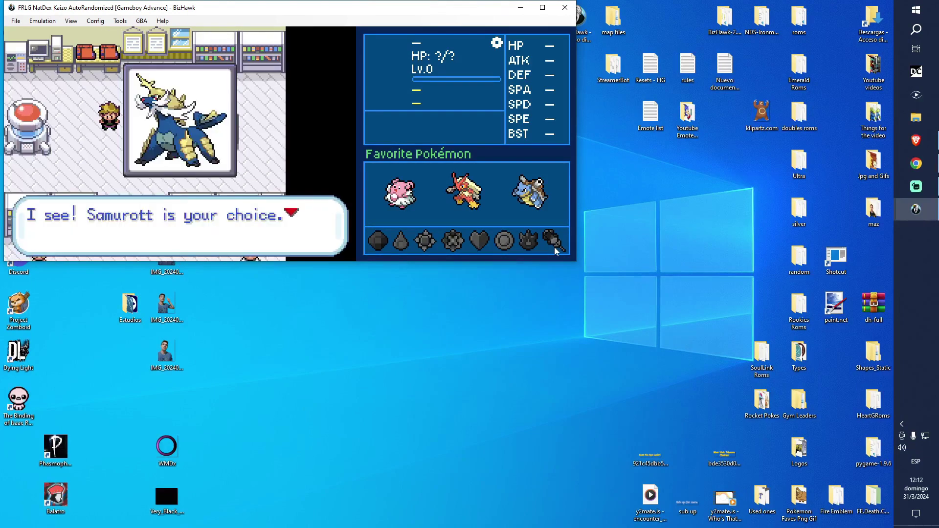
key(x)
key(x)
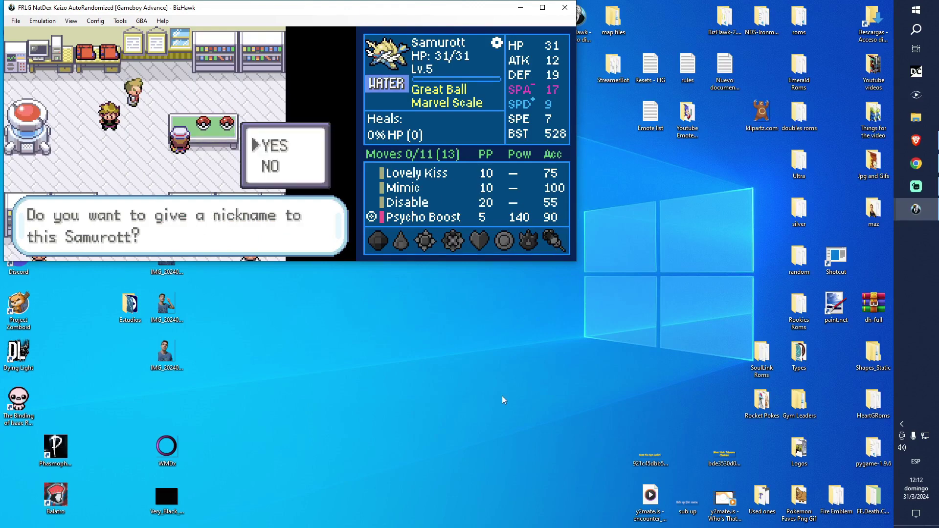
- Give the starter Samurott the nickname 1st
key(x)
key(Right)
key(equal)
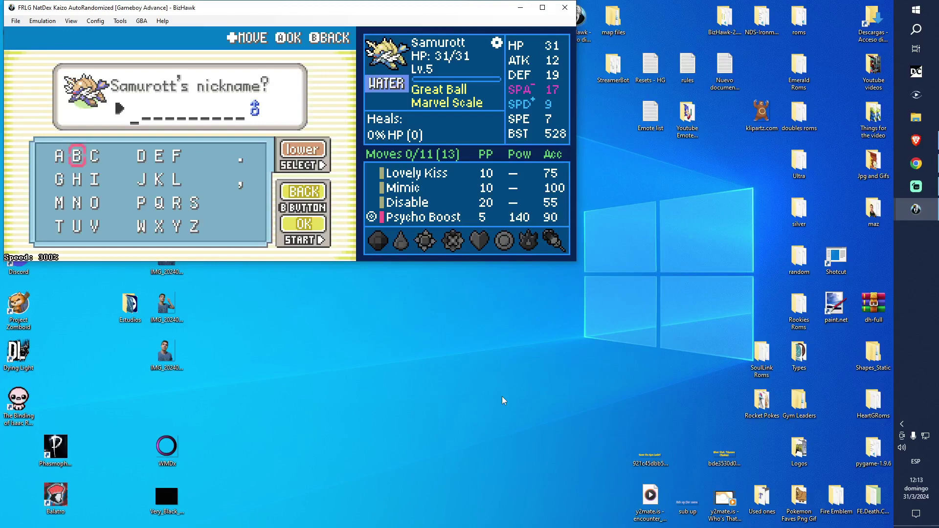
key(space)
key(space)
key(Right)
key(x)
key(Down)
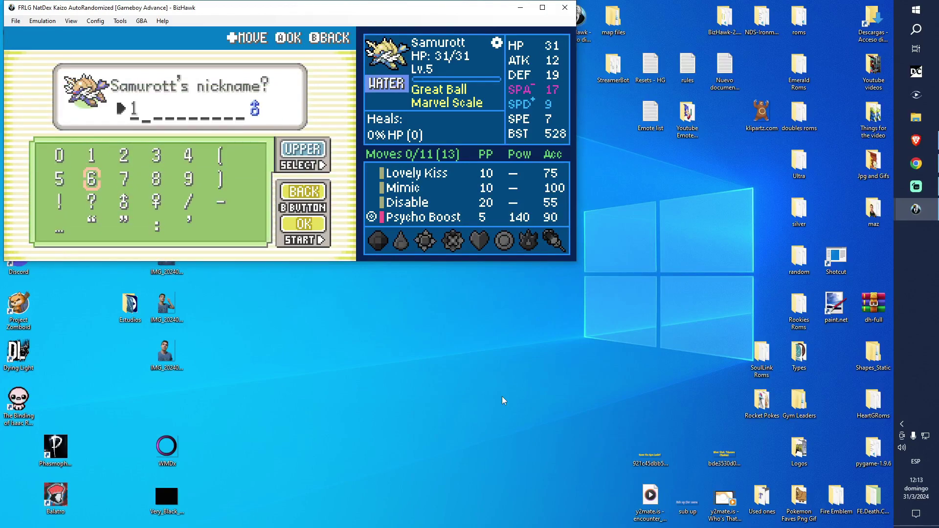
key(space)
key(space)
key(Down)
key(Right)
key(Right)
key(Right)
key(Right)
key(Right)
key(x)
key(Left)
key(Left)
key(Left)
key(Left)
key(Down)
key(Left)
key(x)
key(Return)
key(x)
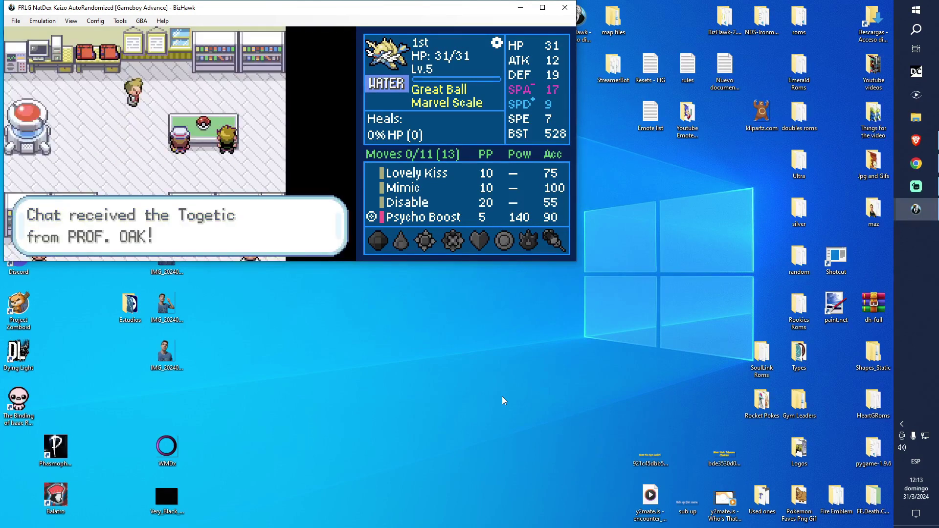
- Begin the rival battle against Togetic and select one of 1st's moves
key(x)
key(x)
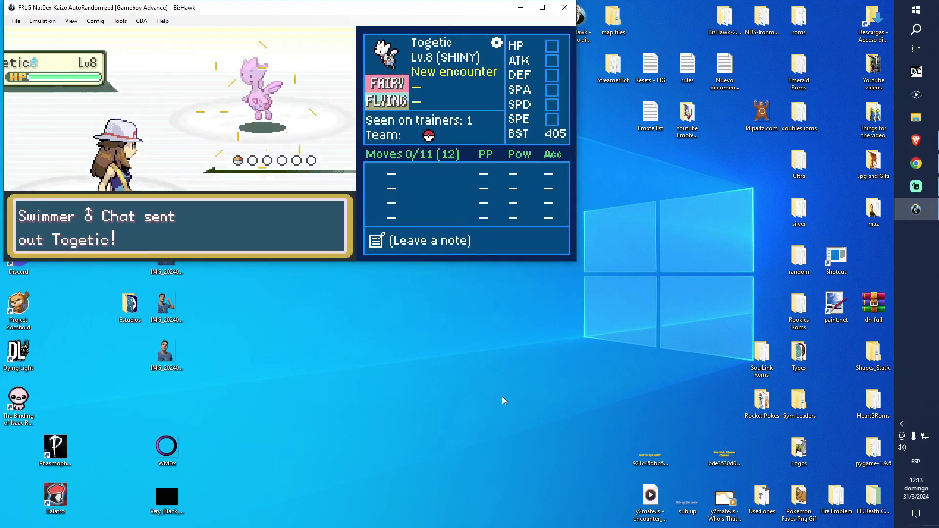
key(x)
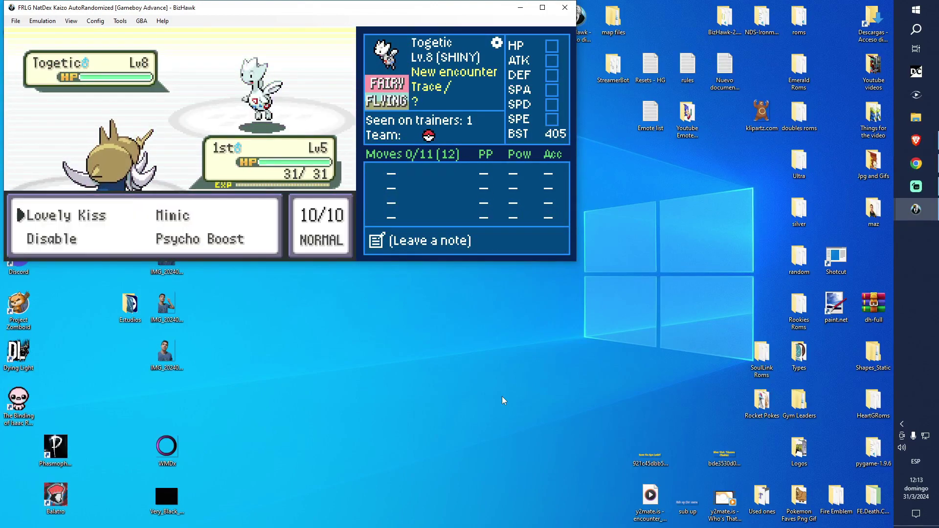
key(Down)
key(Right)
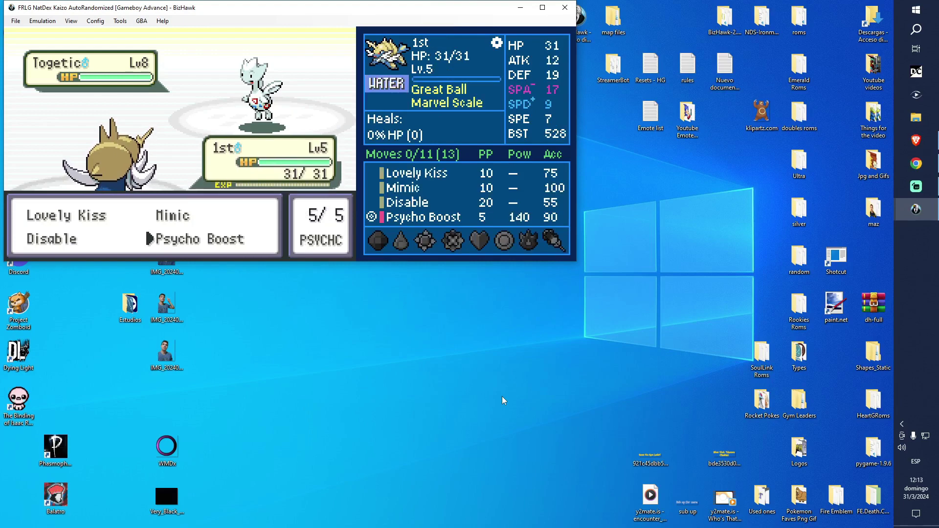
key(Left)
key(x)
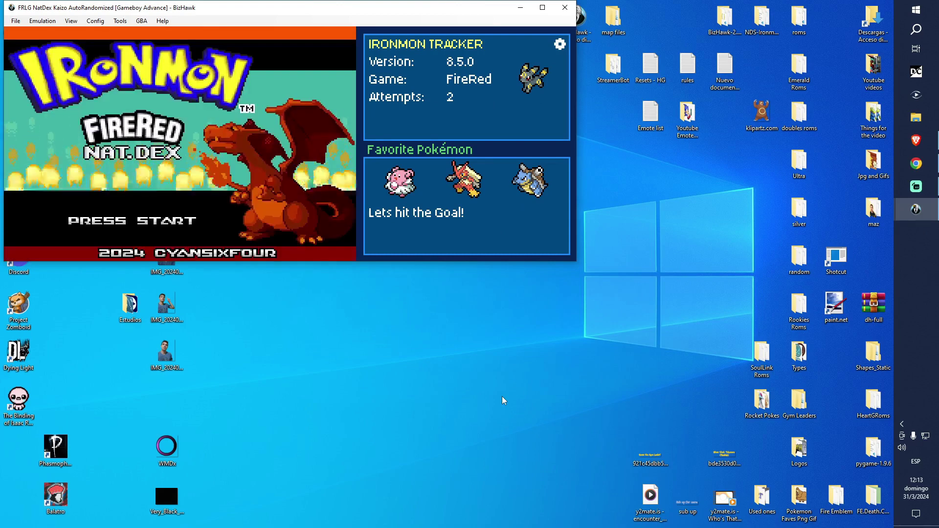
- Start the second attempt from the title screen and choose the girl character again
key(Return)
key(x)
key(x)
key(x)
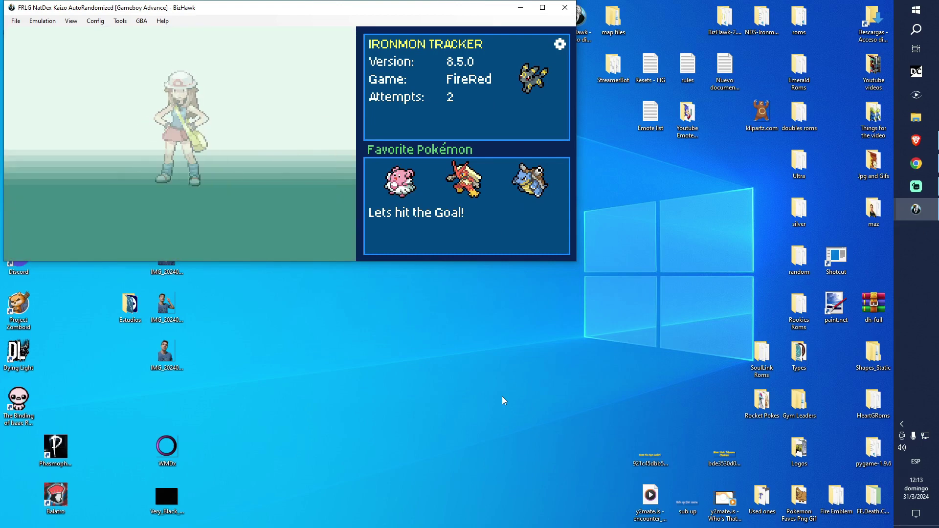
- Confirm the player's name and name the rival G in the second attempt's introduction
key(Return)
key(x)
key(x)
key(x)
key(Return)
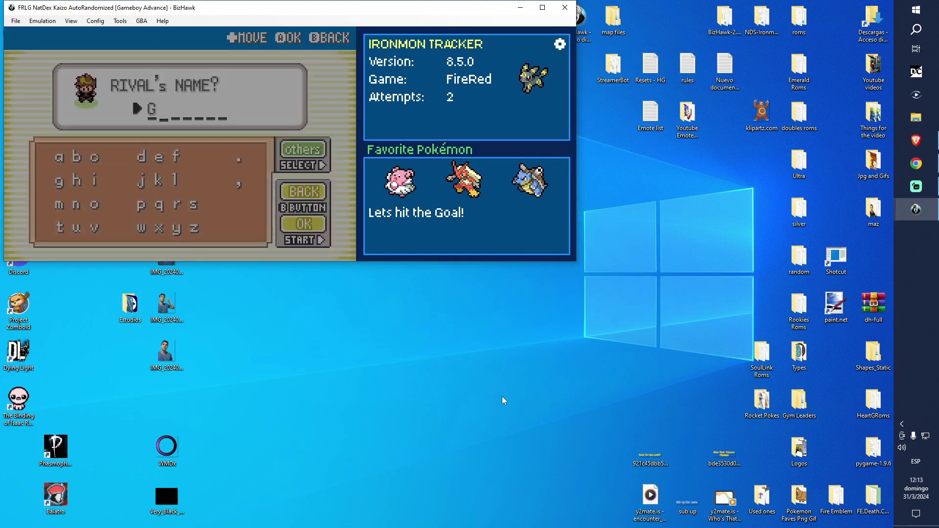
- Confirm the rival's name G and finish the second attempt's introduction
key(x)
key(x)
key(x)
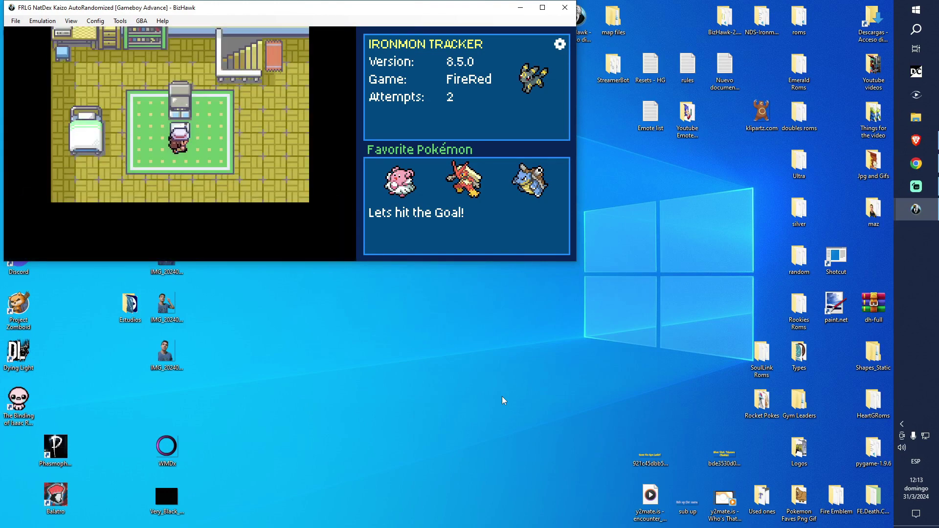
- Leave the bedroom, get past Mom's dialogue and go through Prof. Oak's lab dialogue up to the starter choice
key(Right)
key(Up)
key(Down)
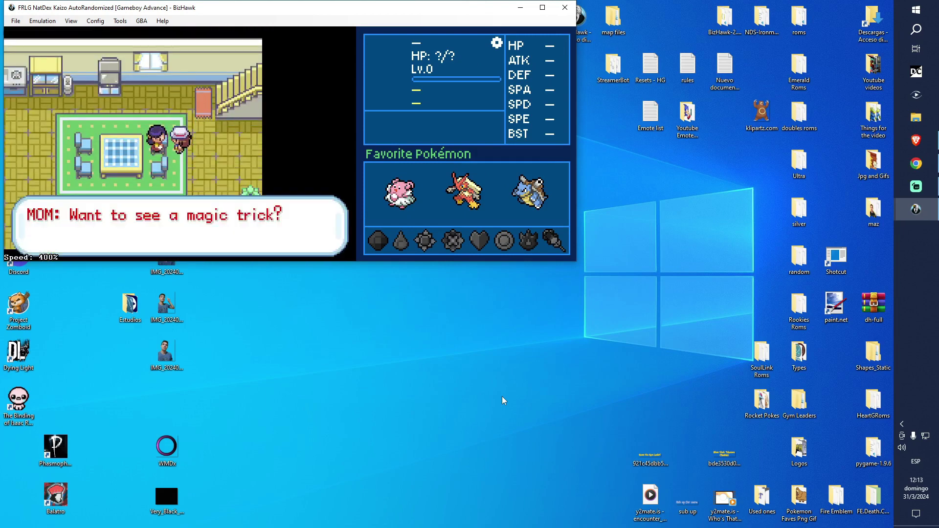
key(x)
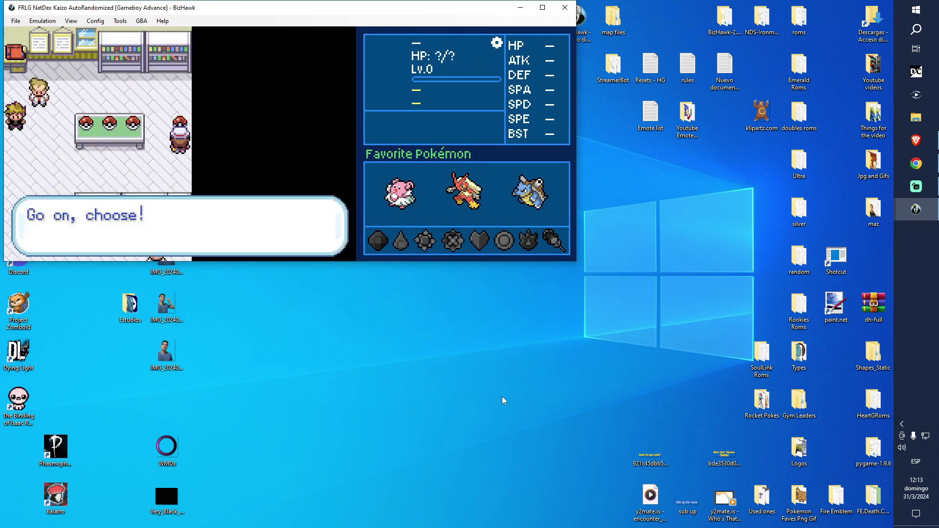
key(x)
key(x)
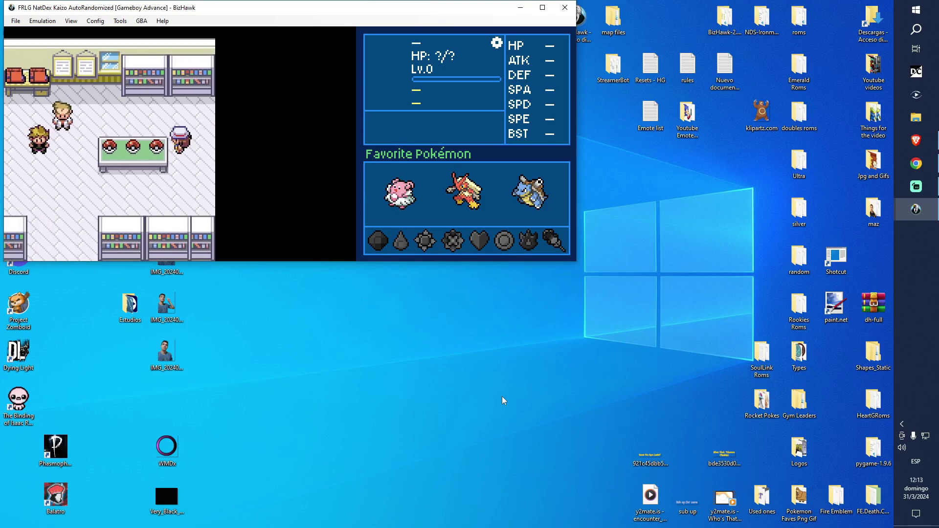
- Check the starter Poké Balls on the lab table, take Arcanine as the starter and decline giving it a nickname
key(x)
key(z)
key(x)
key(z)
key(Left)
key(x)
key(z)
key(x)
key(x)
key(x)
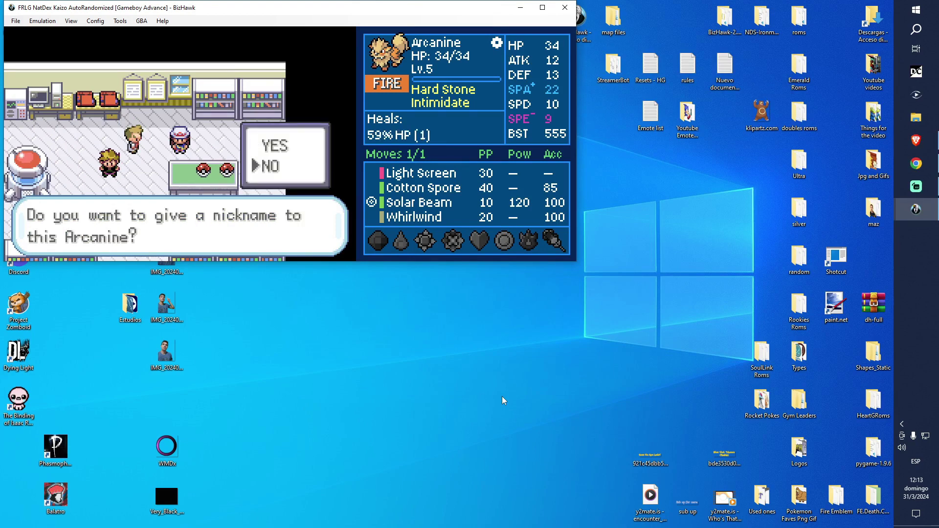
key(x)
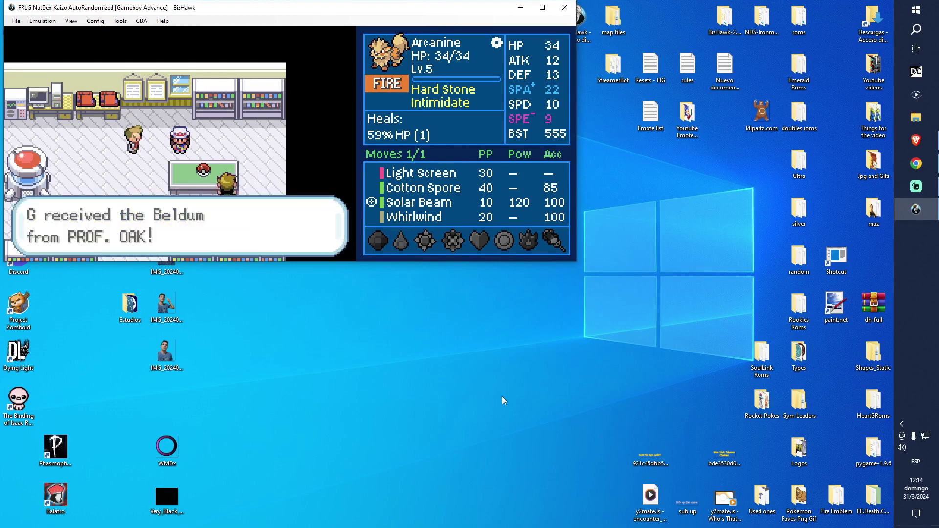
- Begin the rival battle against Beldum and use Arcanine's Solar Beam
key(x)
key(x)
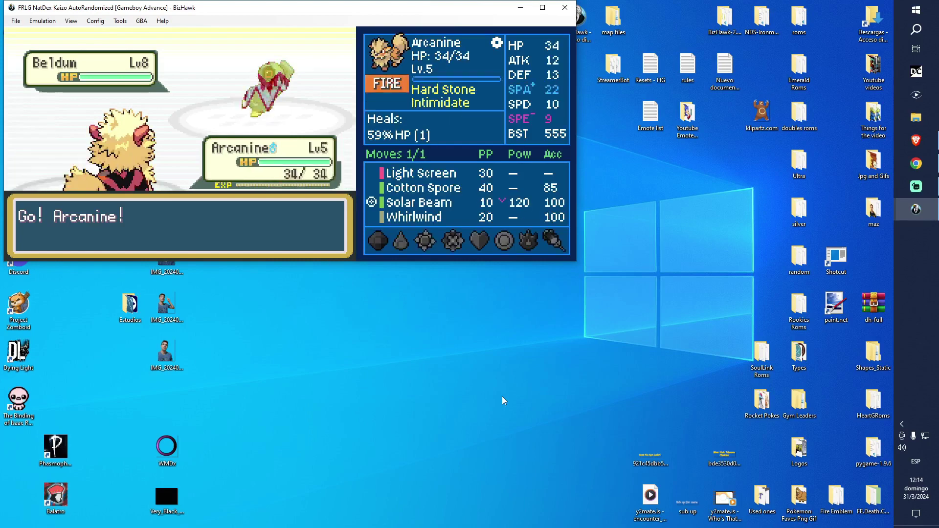
key(x)
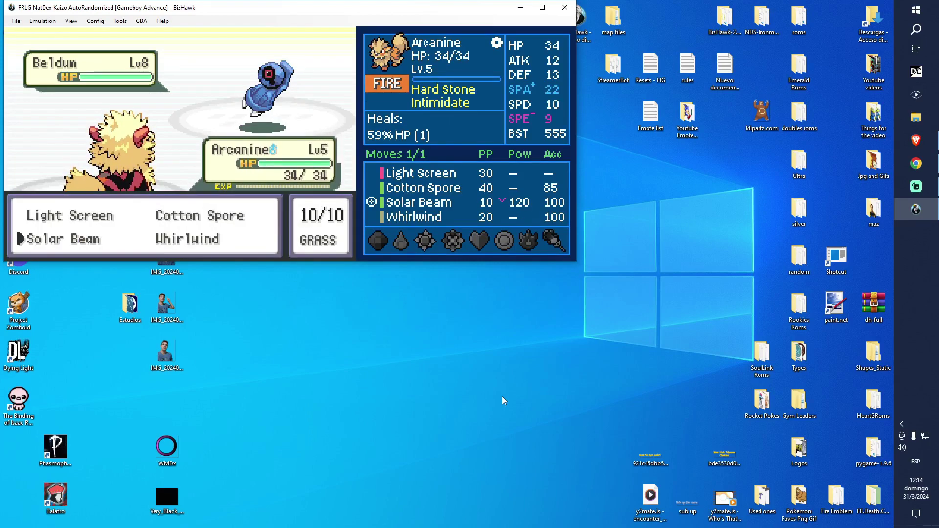
key(Up)
key(Right)
key(Down)
key(Left)
key(x)
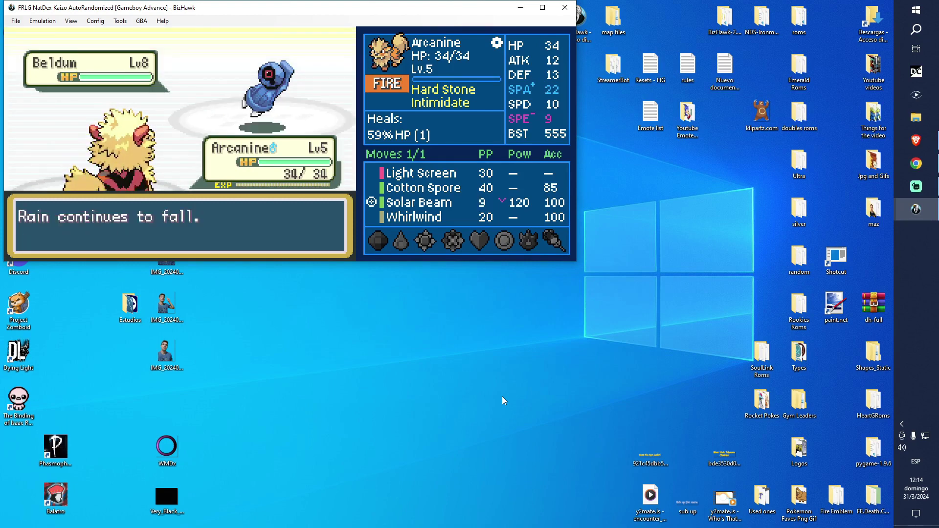